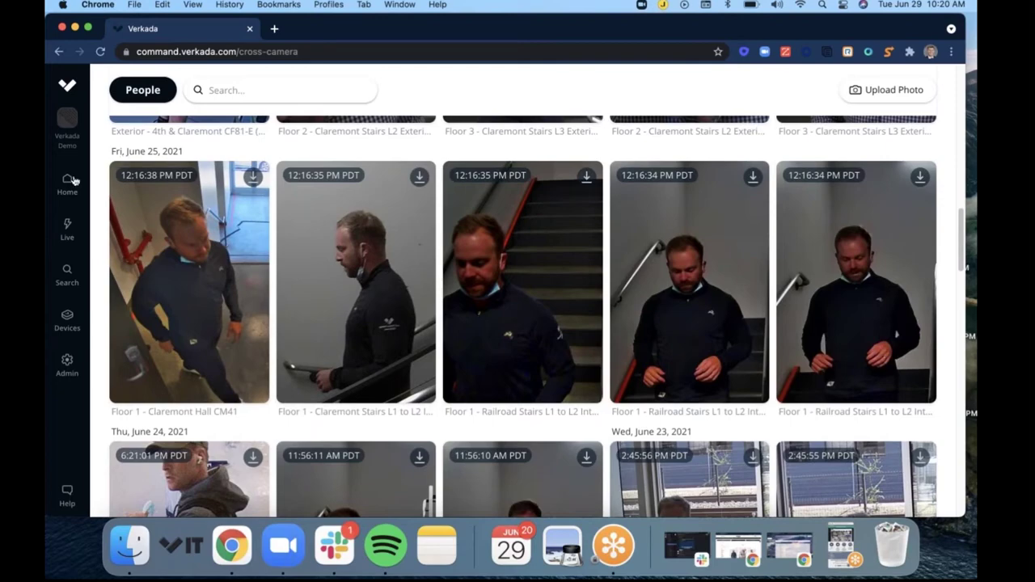
# Open the vehicle history of the exterior camera 4th & Claremont Intersection CB61-E
pyautogui.click(67, 185)
pyautogui.click(88, 28)
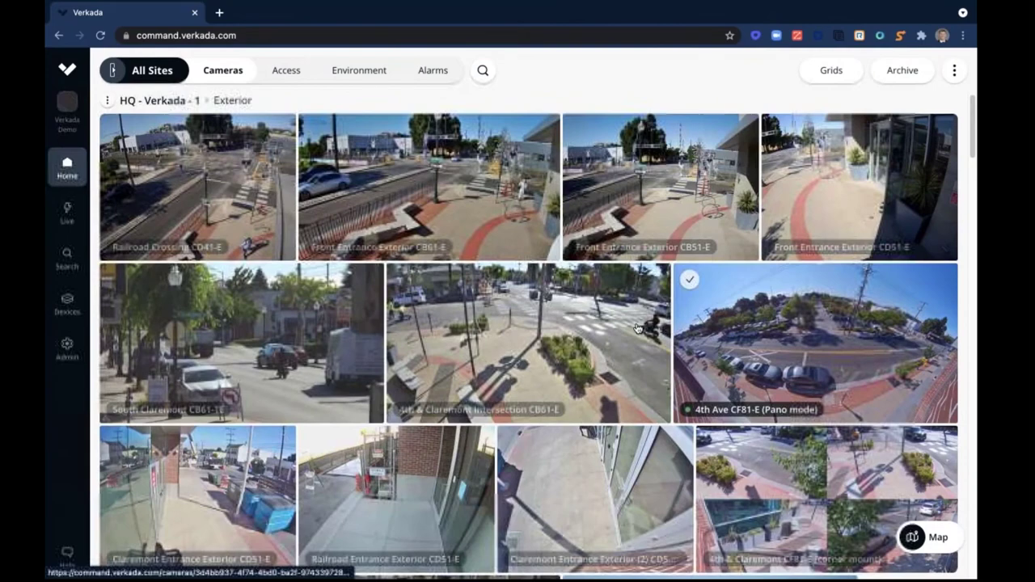
pyautogui.click(637, 327)
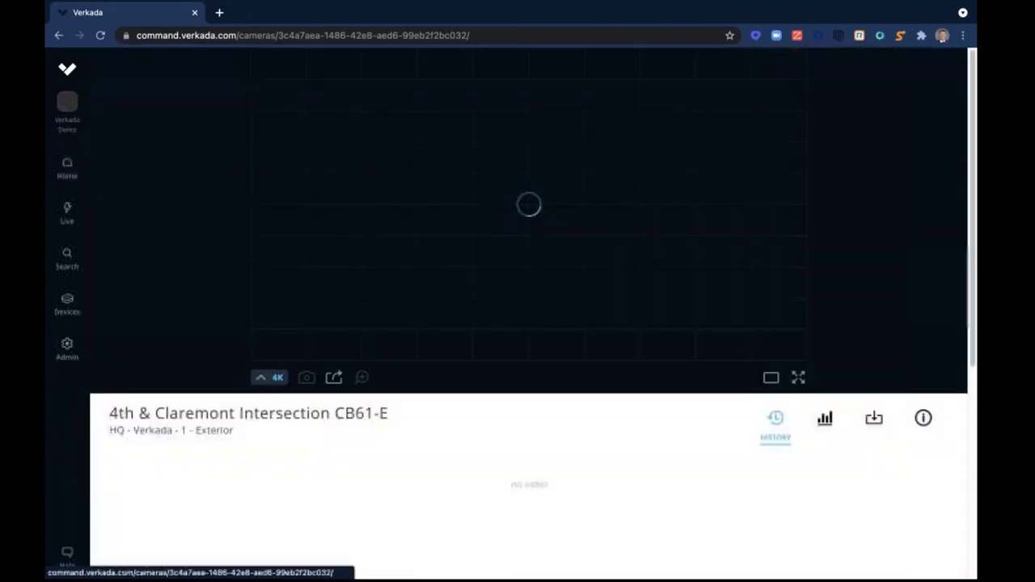
pyautogui.click(766, 423)
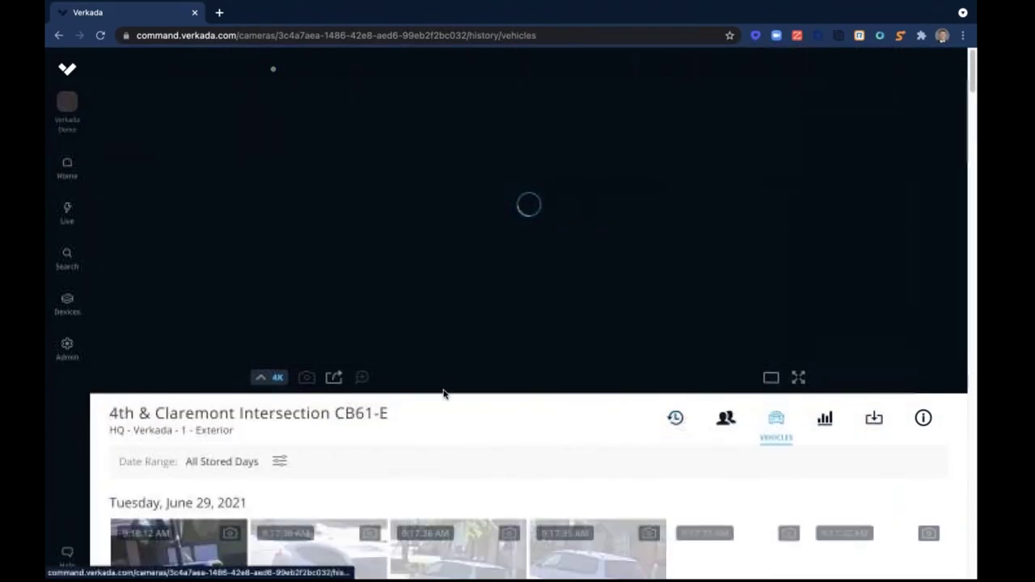
# Filter the camera's vehicle history to a red body color and the body type Car
pyautogui.click(282, 461)
pyautogui.scroll(-5, 380, 446)
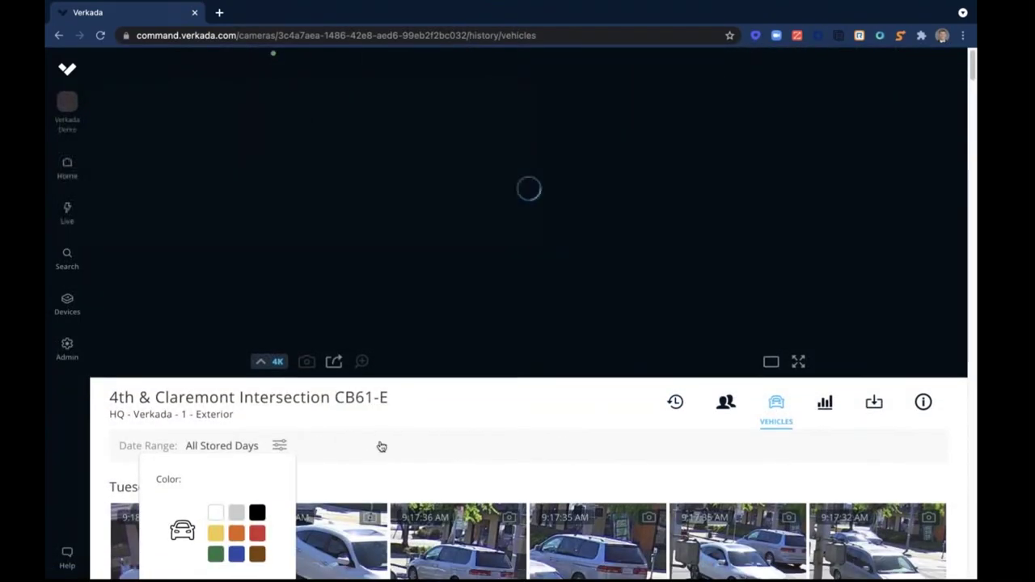
pyautogui.click(258, 350)
pyautogui.click(240, 418)
pyautogui.click(238, 443)
pyautogui.click(256, 458)
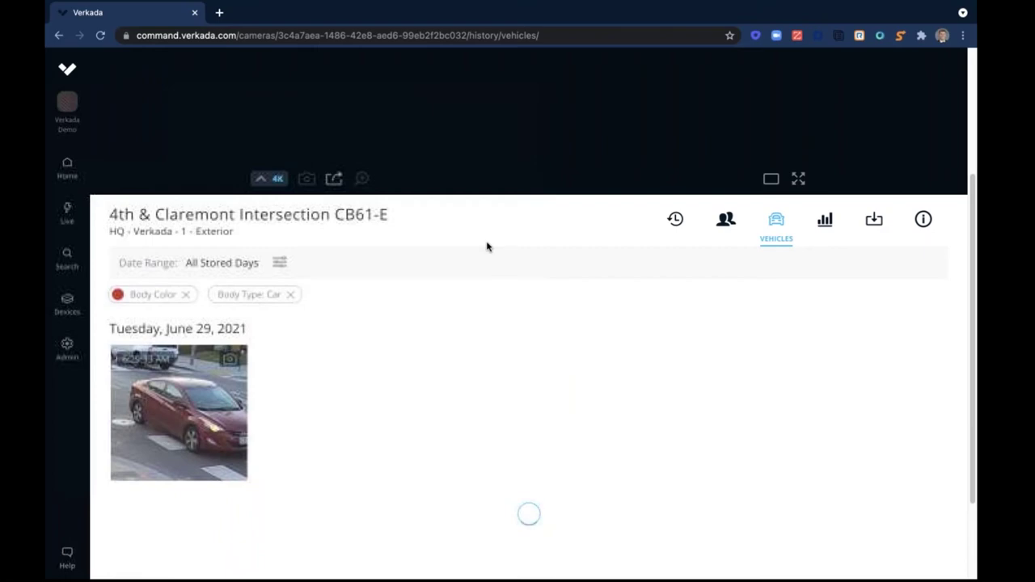
pyautogui.scroll(-2, 465, 318)
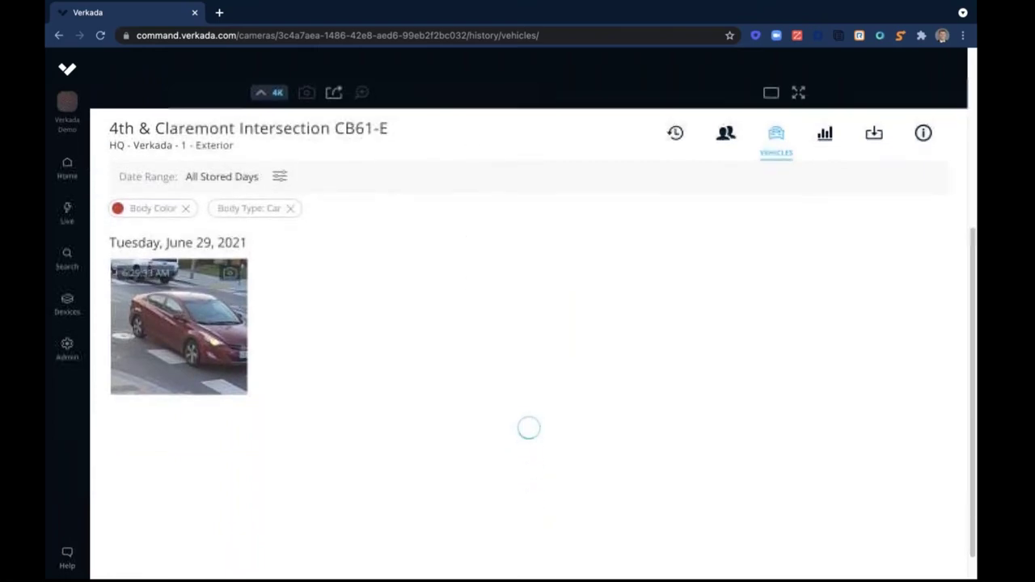
# Open the June 29 footage of the red car and look at the cameras that can be added to the view
pyautogui.click(179, 326)
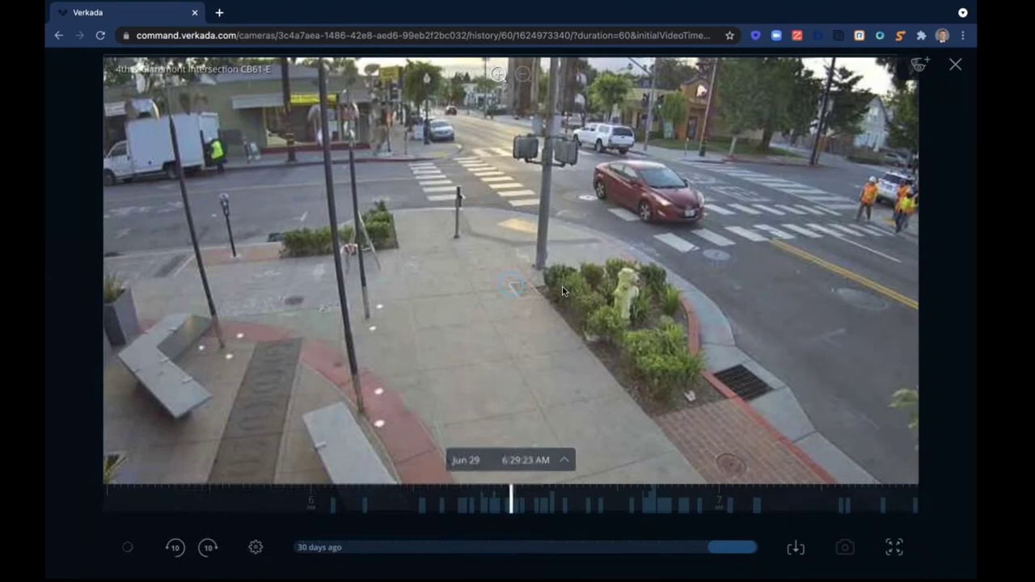
pyautogui.click(919, 66)
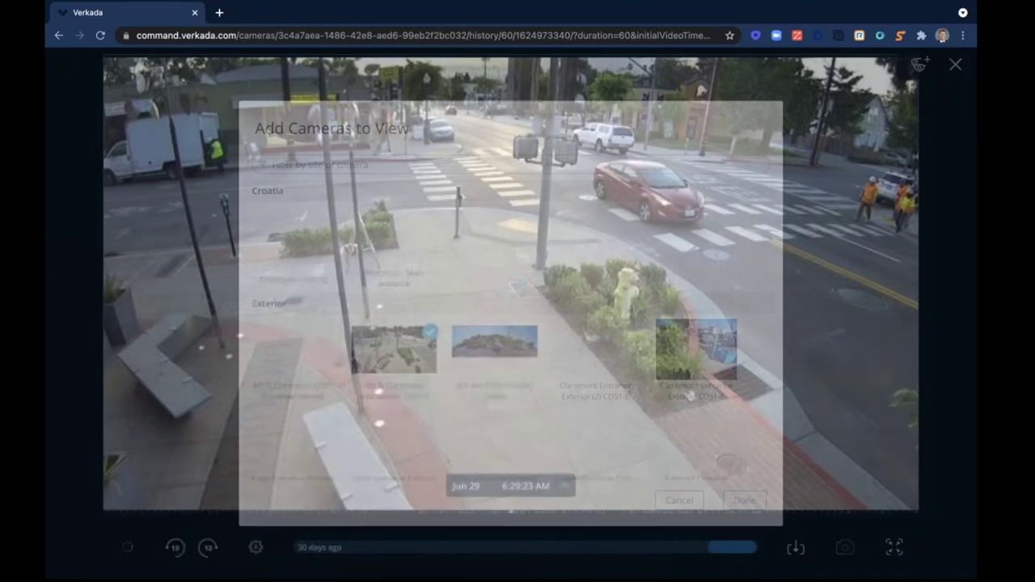
pyautogui.click(679, 500)
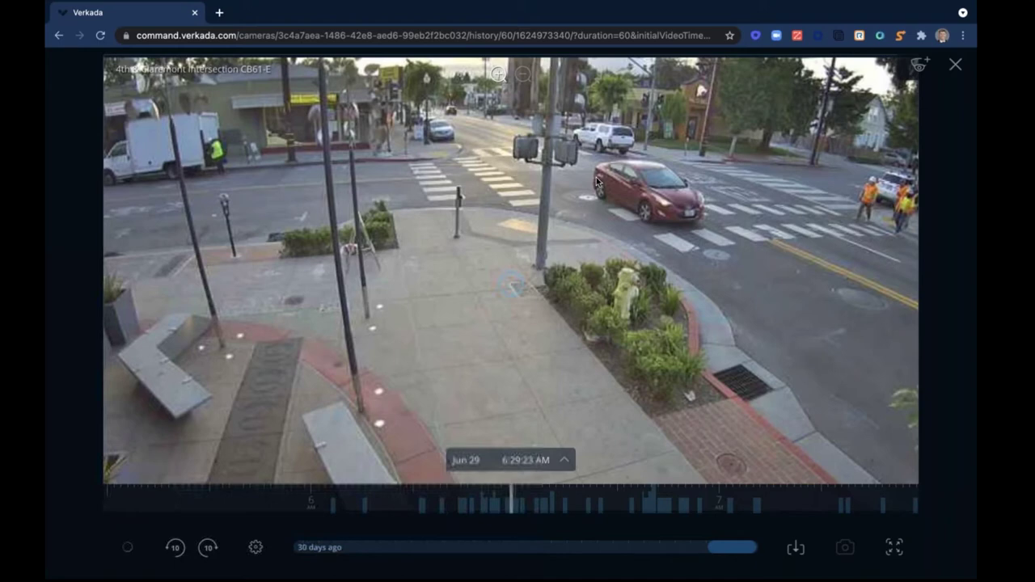
# Look at the archive options for the red car clip, and close the footage without archiving it
pyautogui.click(796, 548)
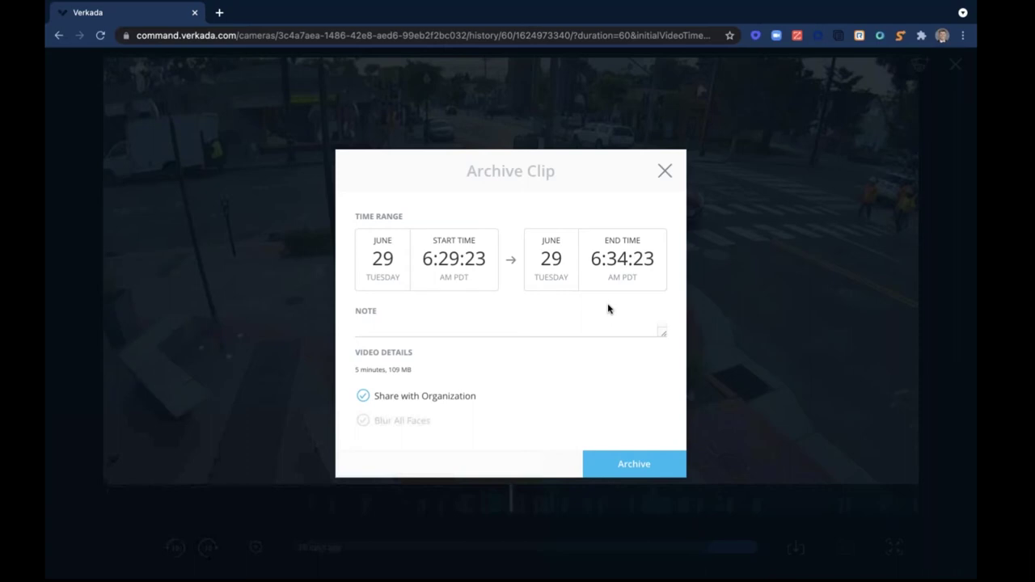
pyautogui.click(439, 330)
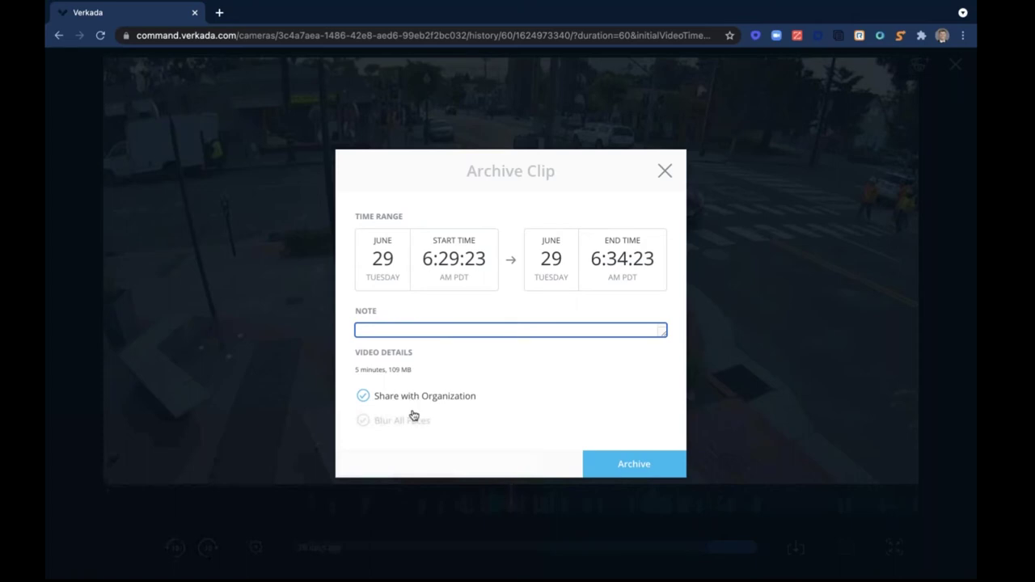
pyautogui.click(665, 171)
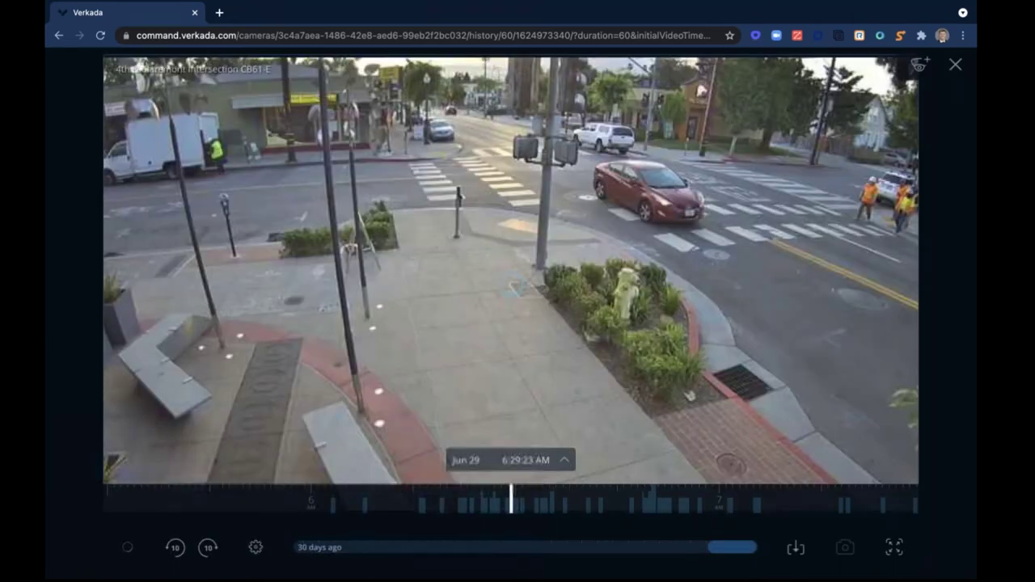
pyautogui.click(952, 70)
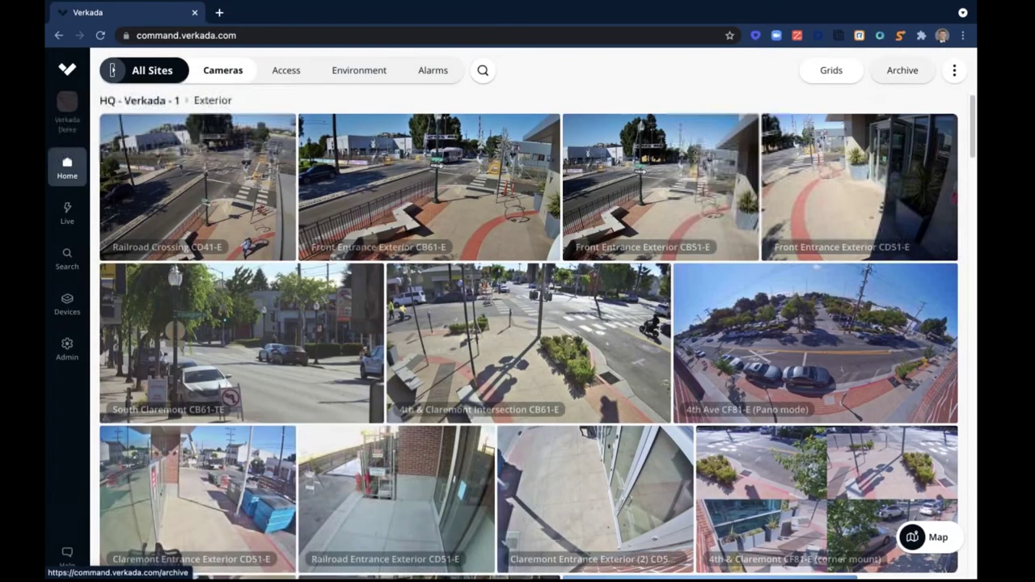
# Open the archived Garage Entrance CD41-E clip noted "black audi - suspicious" and pause its playback
pyautogui.click(902, 71)
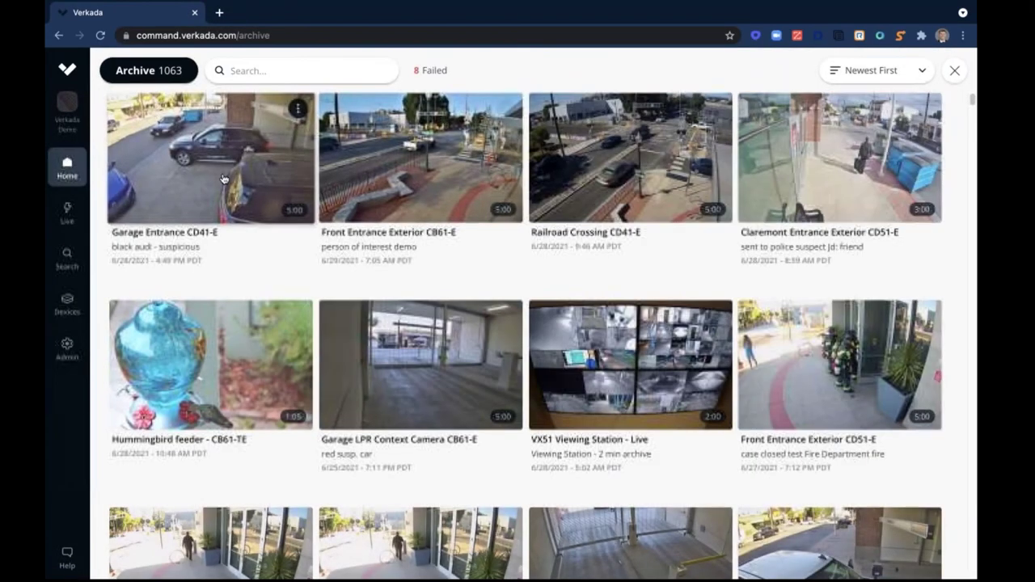
pyautogui.click(225, 179)
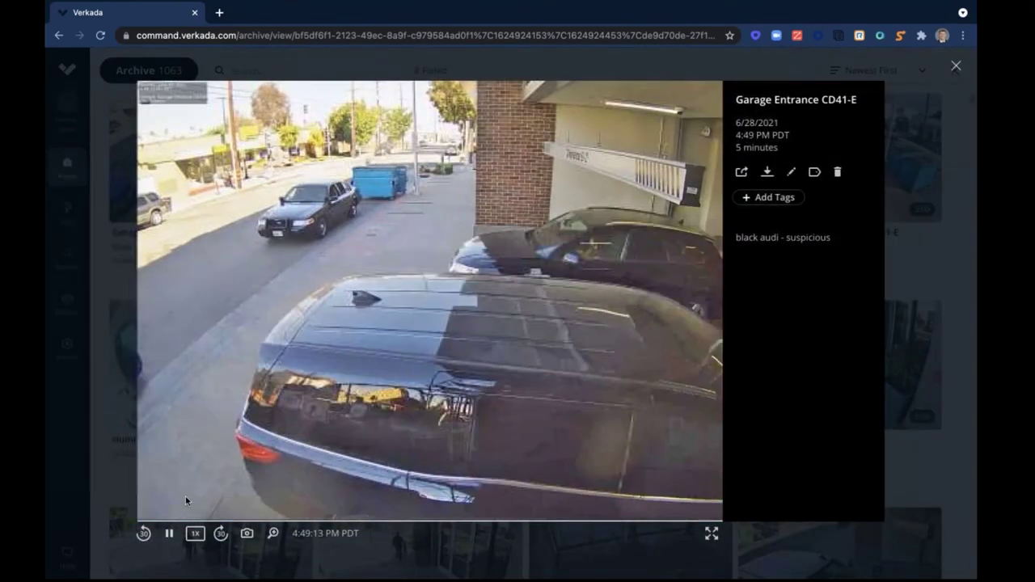
pyautogui.click(245, 297)
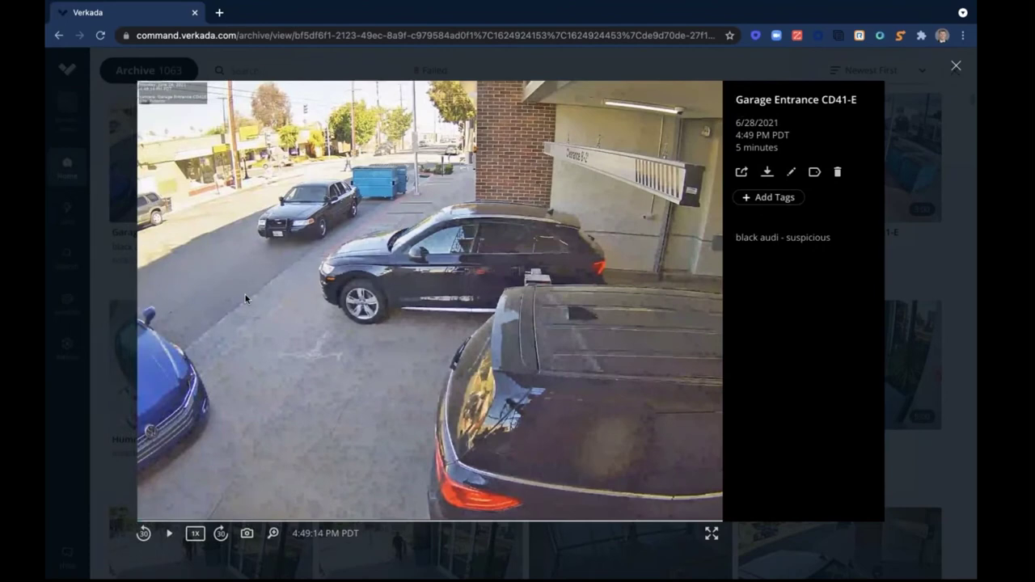
# Look through the tags available for the archived clip, and open its note for editing
pyautogui.click(815, 171)
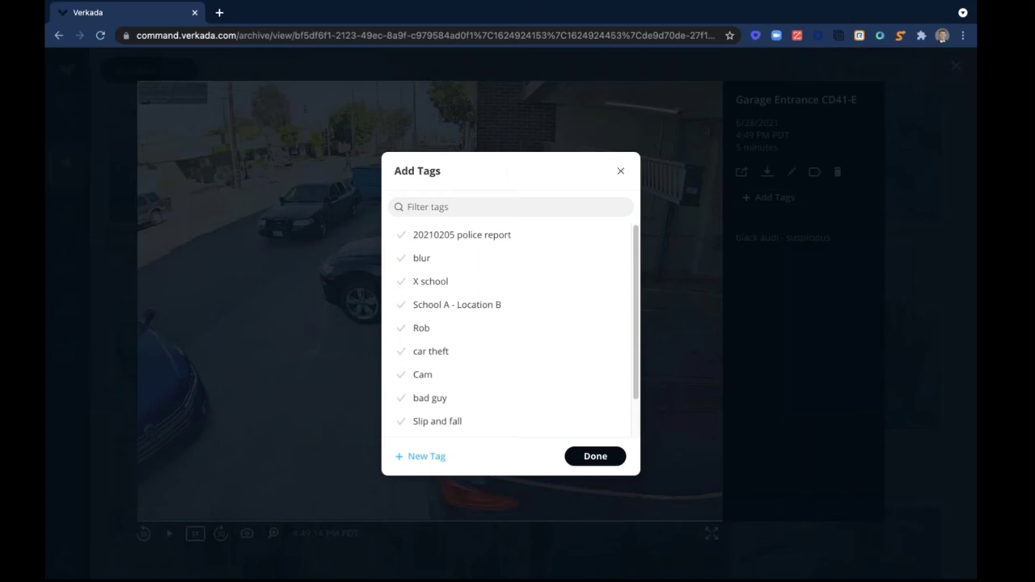
pyautogui.click(621, 171)
pyautogui.click(791, 175)
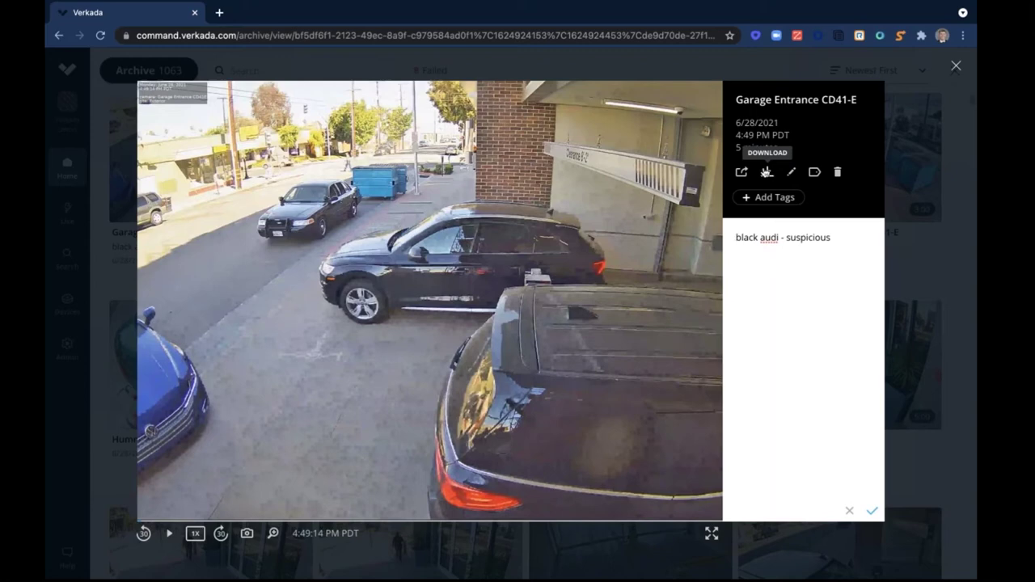
# Review the clip's sharing options, including the new recipient form and link management, and return to the archive without sharing
pyautogui.click(742, 172)
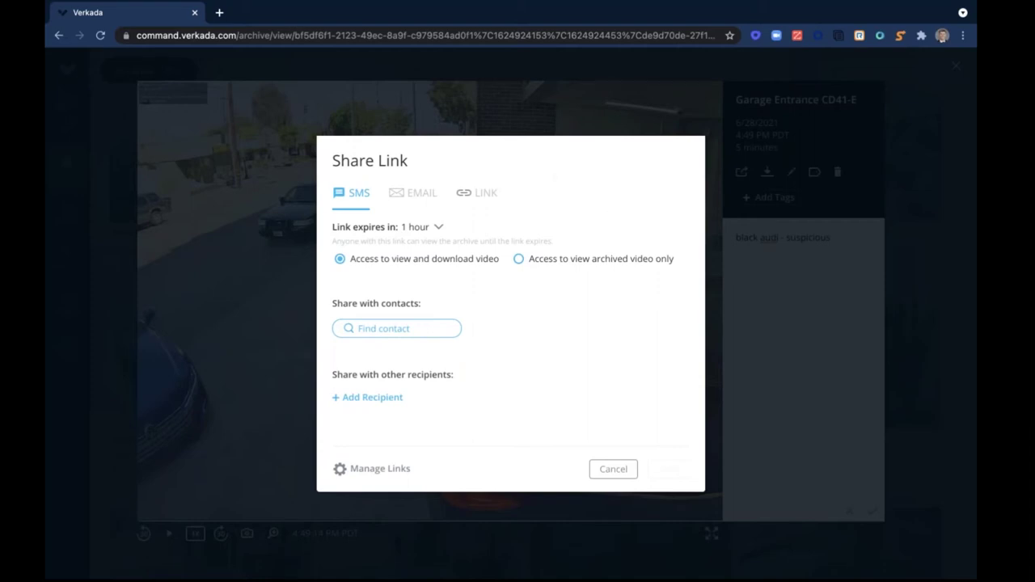
pyautogui.click(389, 399)
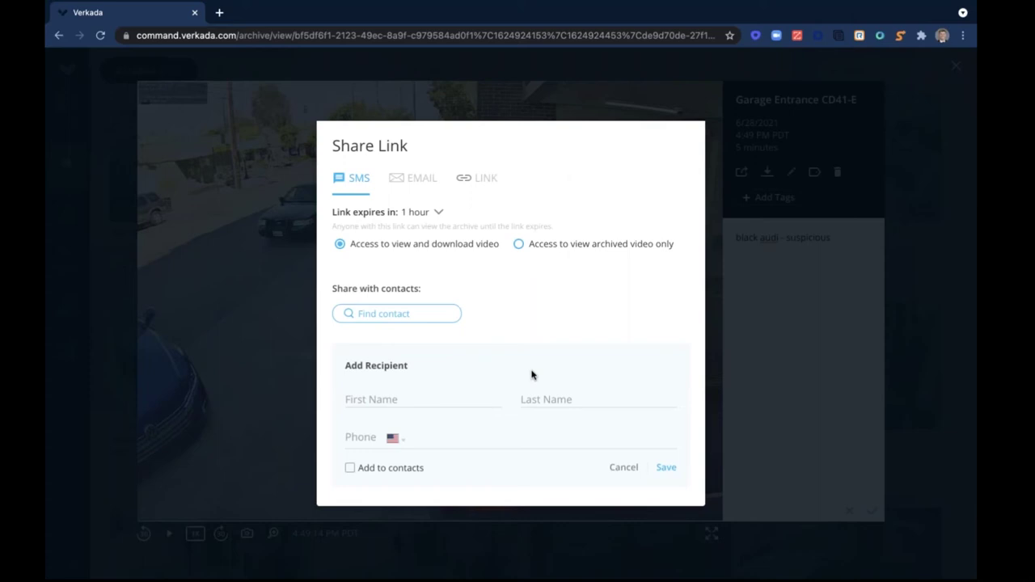
pyautogui.click(622, 467)
pyautogui.click(376, 468)
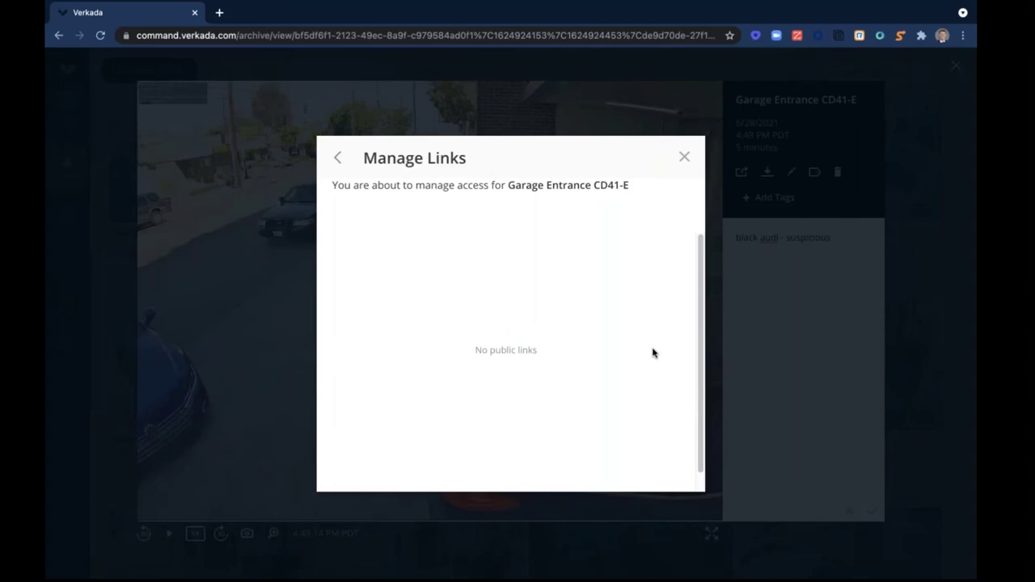
pyautogui.click(685, 158)
pyautogui.click(960, 71)
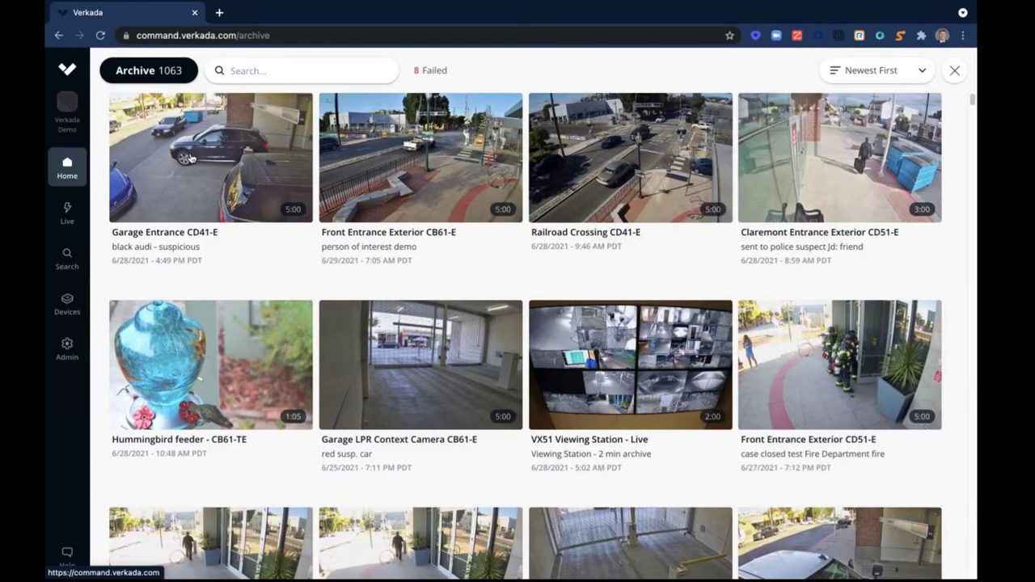
# Inspect the sharing and website embed options of the 4th & Claremont Intersection CB61-E camera, and cancel without sharing
pyautogui.click(73, 162)
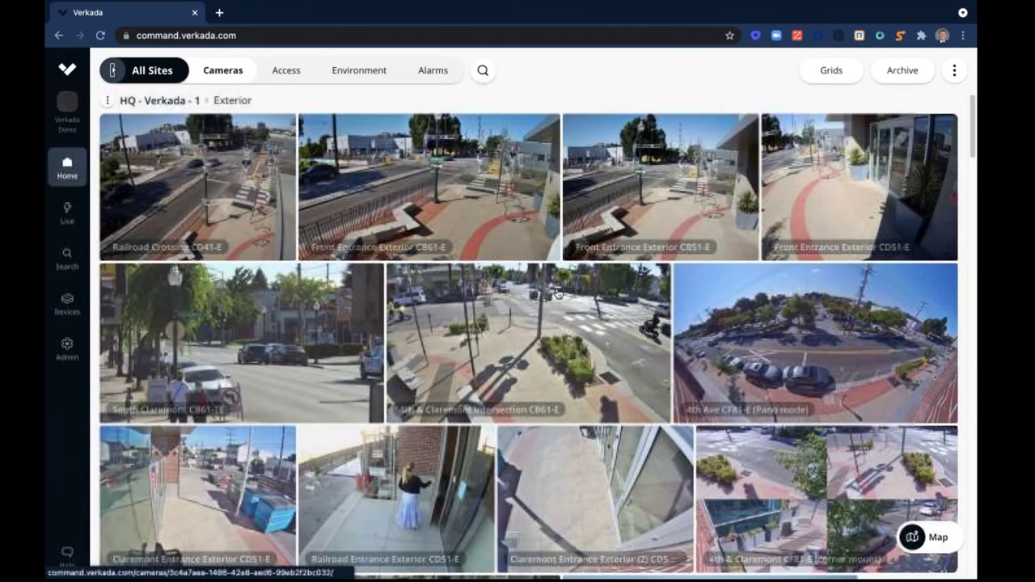
pyautogui.click(526, 339)
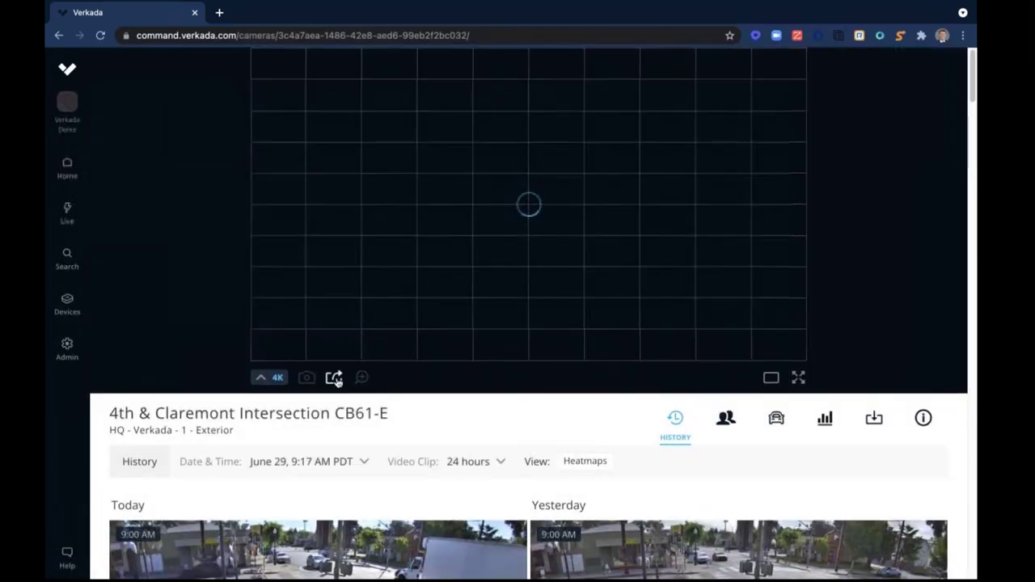
pyautogui.click(334, 378)
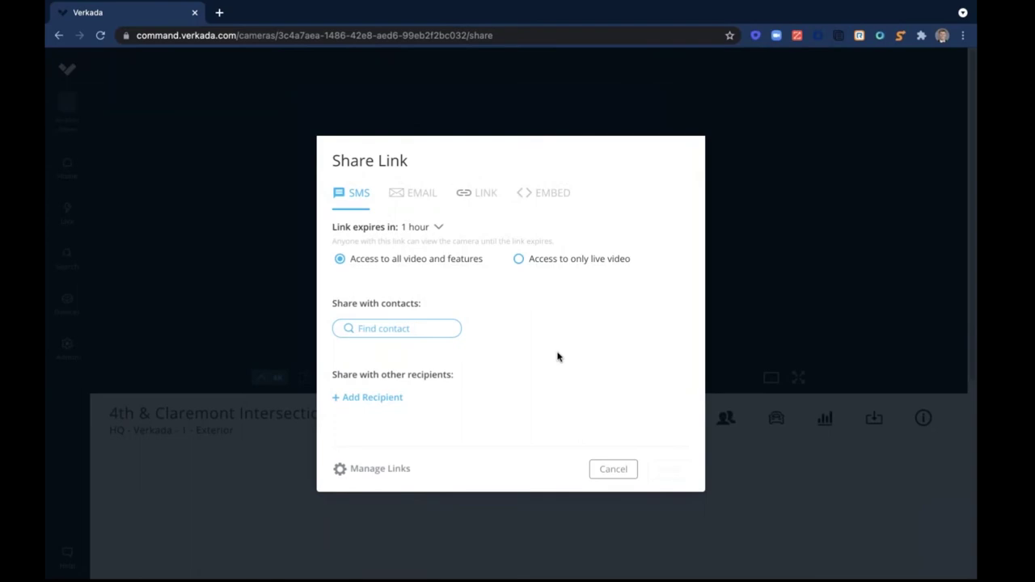
pyautogui.click(554, 192)
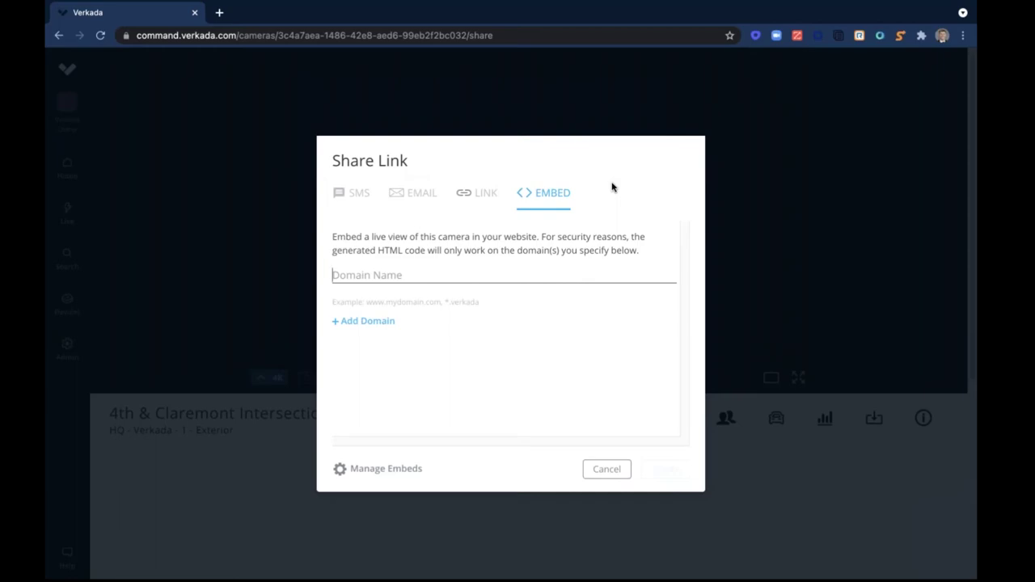
pyautogui.click(608, 470)
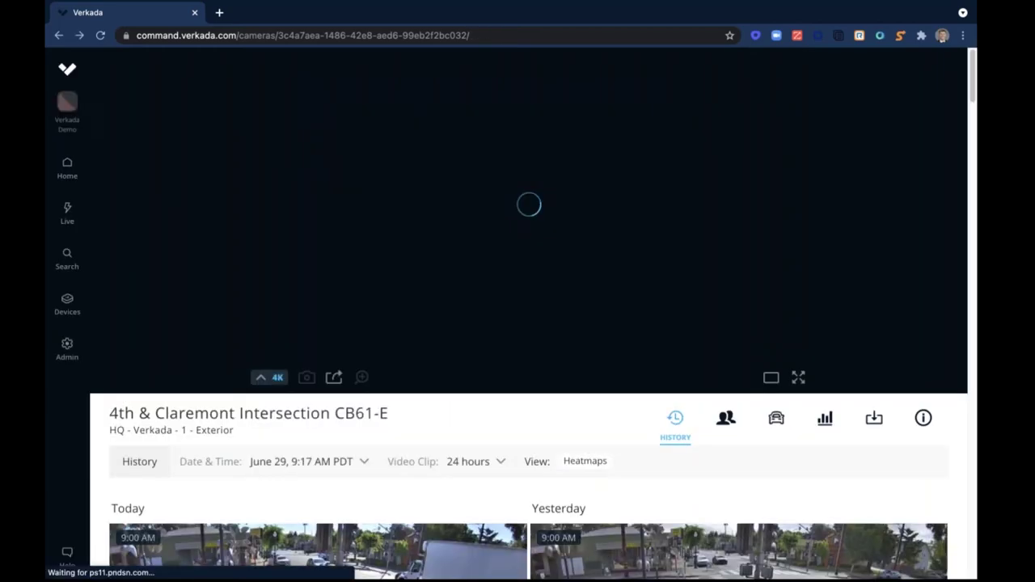
# Open the Bike Room Door from the HQ access door list and unlock it remotely
pyautogui.click(69, 167)
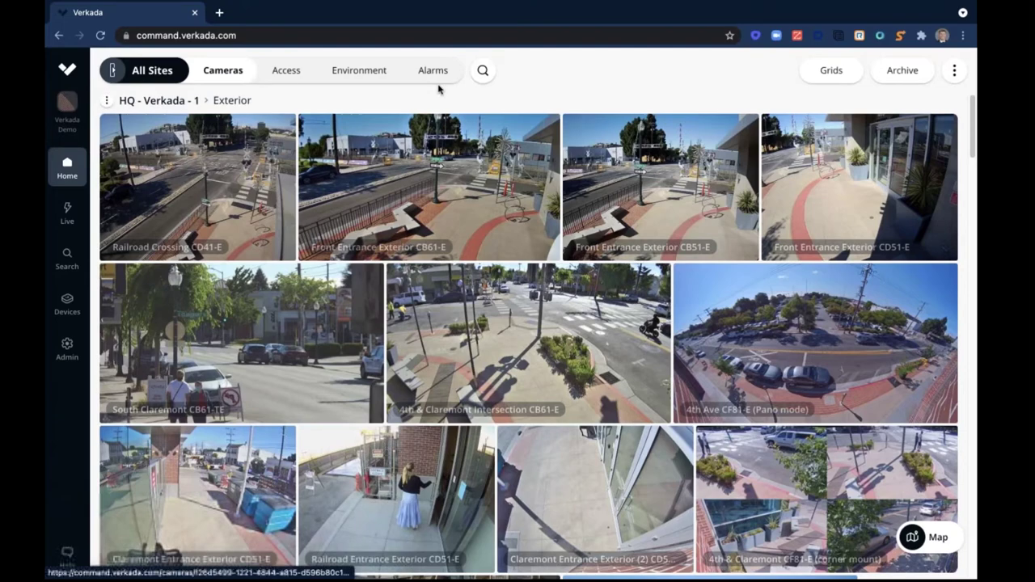
pyautogui.click(297, 75)
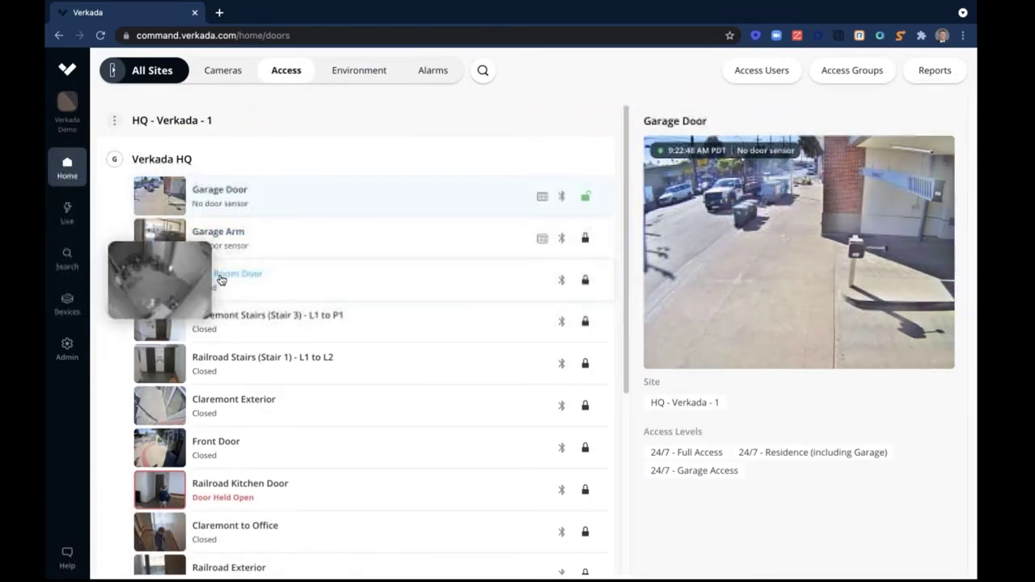
pyautogui.click(218, 279)
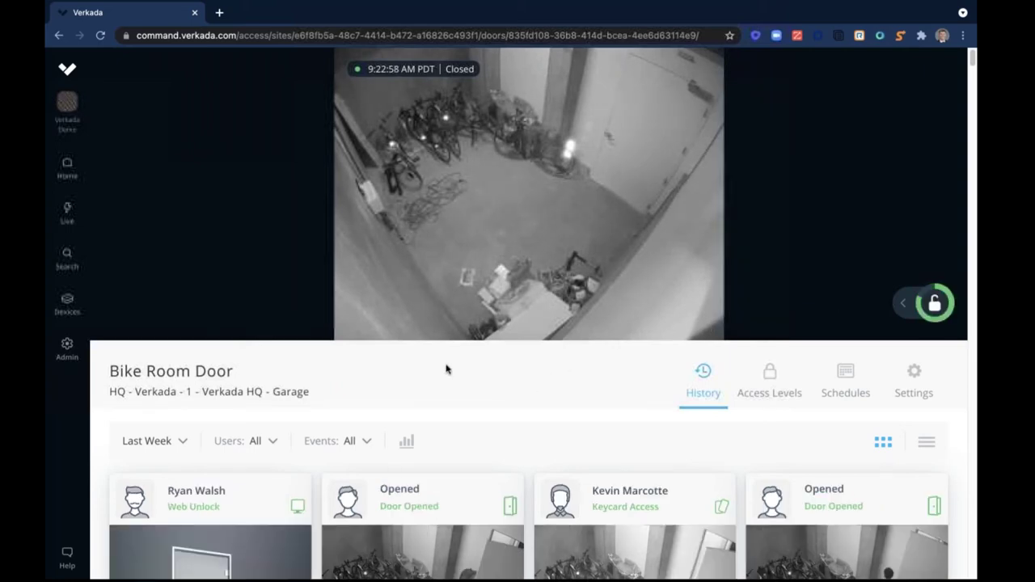
# Filter the Bike Room Door's history to Door Held Opens events and look through the matching entries
pyautogui.scroll(-2, 448, 366)
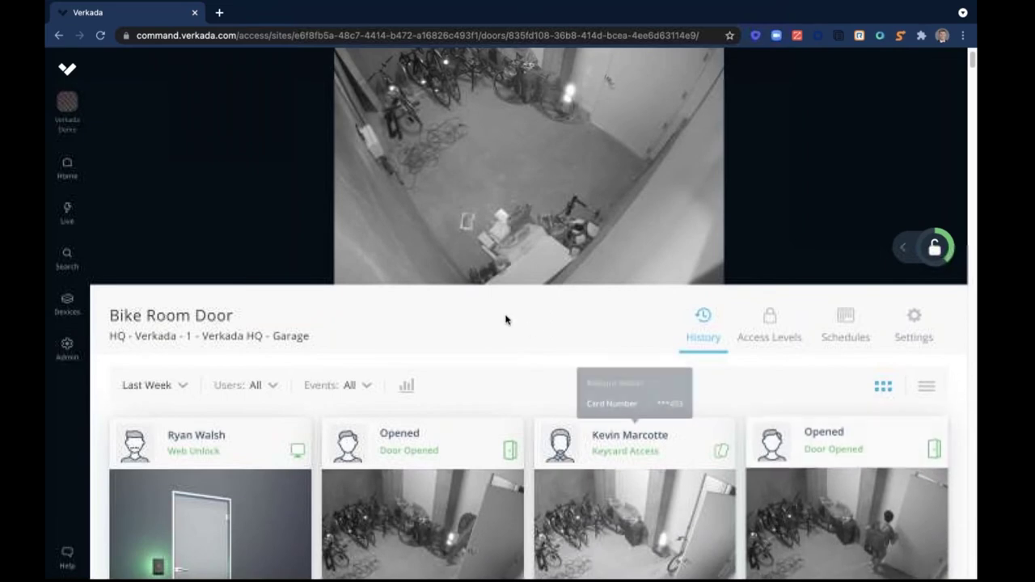
pyautogui.scroll(-4, 490, 312)
pyautogui.click(368, 259)
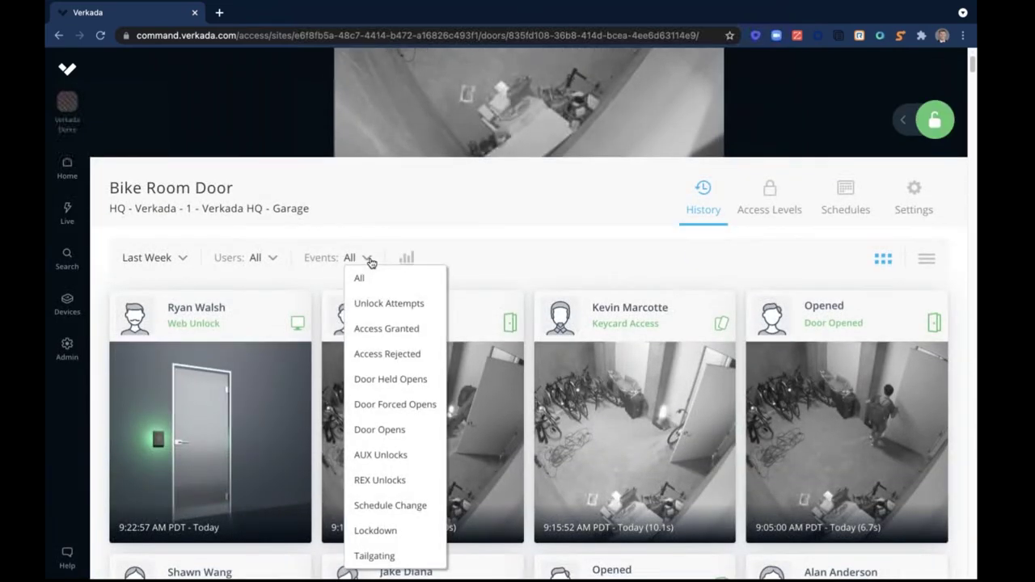
pyautogui.click(408, 389)
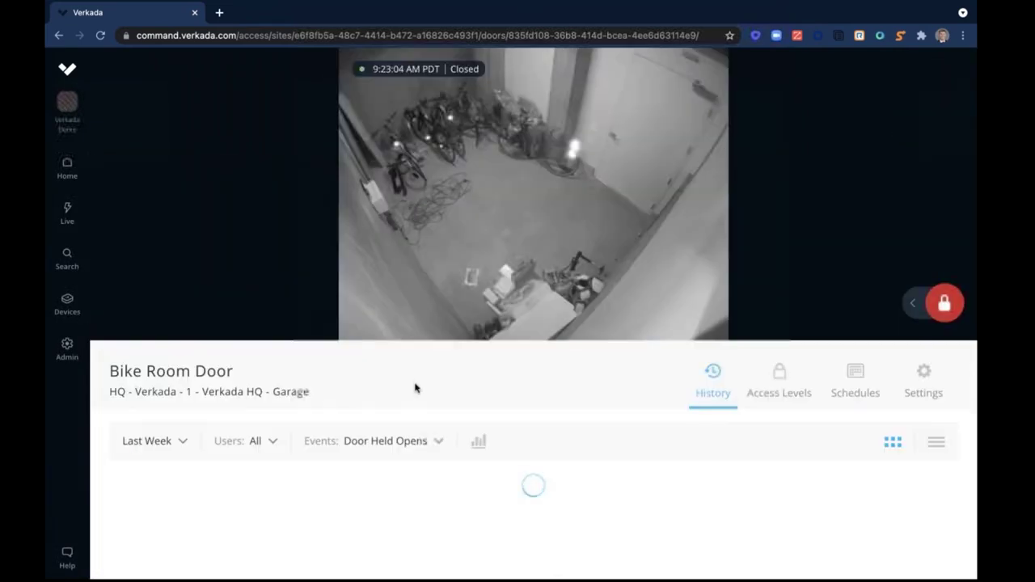
pyautogui.scroll(-3, 437, 379)
pyautogui.scroll(-10, 436, 378)
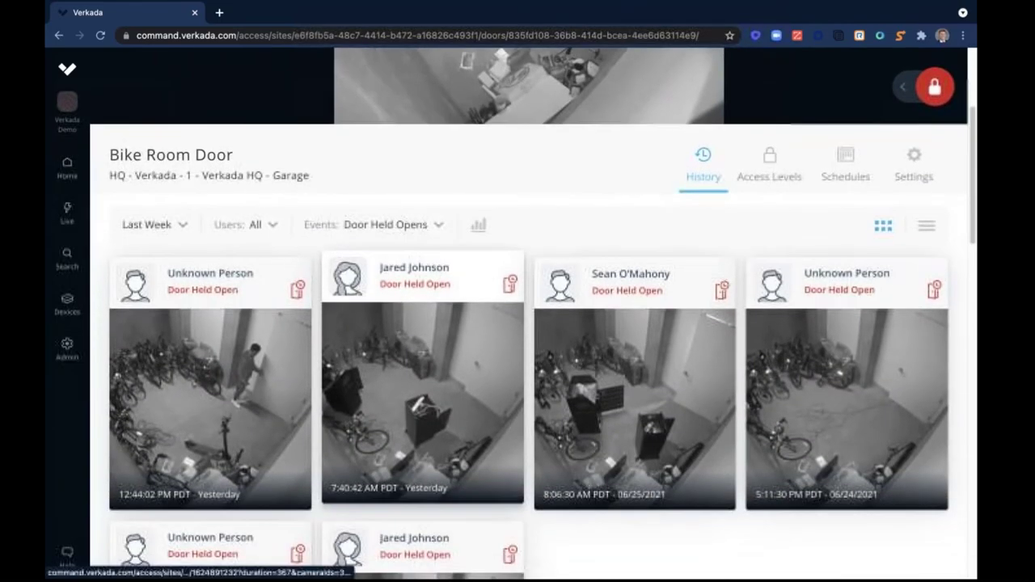
pyautogui.scroll(10, 490, 372)
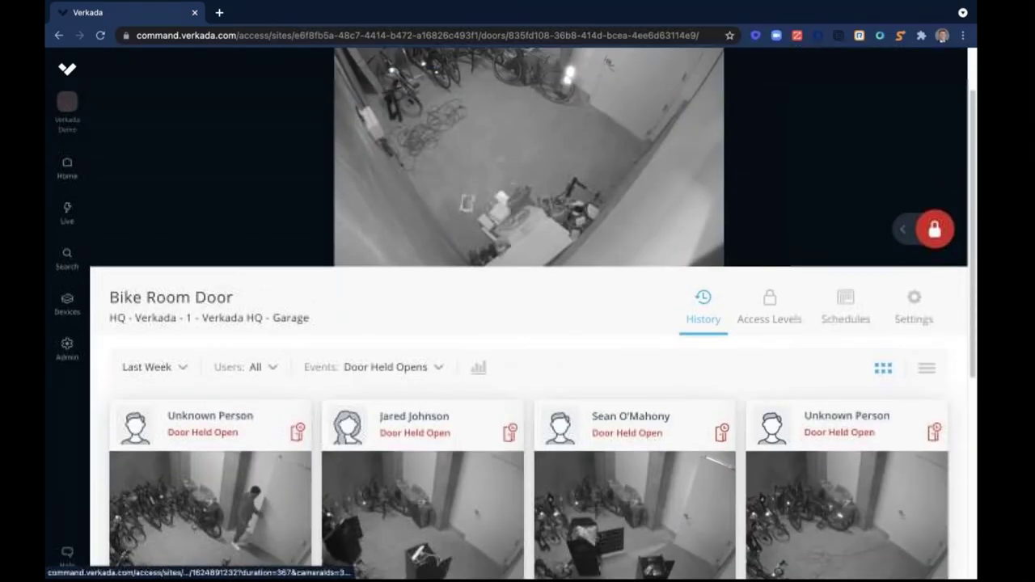
# Chart the Bike Room Door's held-open events over time, and review its weekly schedule and Labor Day exception
pyautogui.click(478, 368)
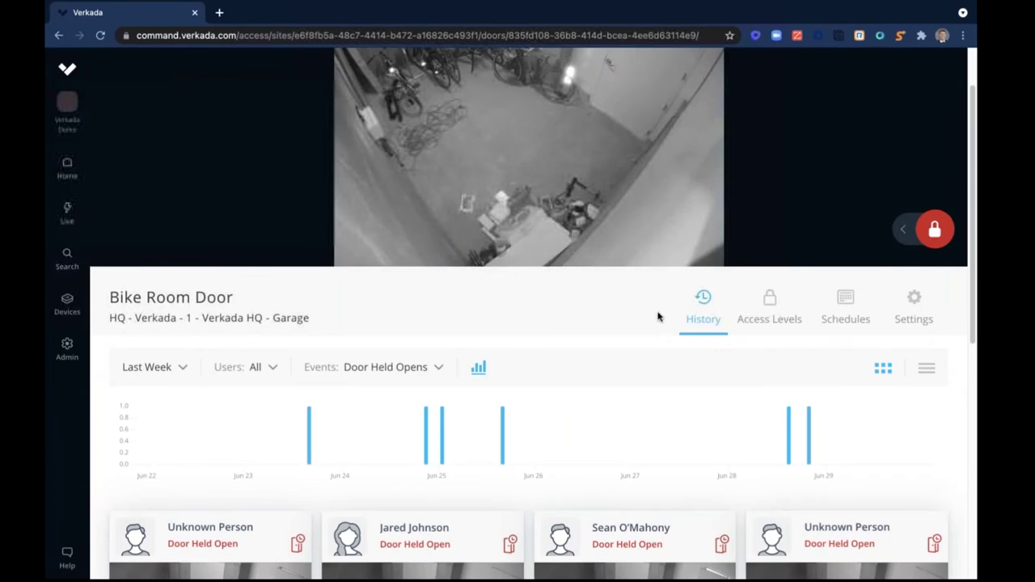
pyautogui.click(829, 317)
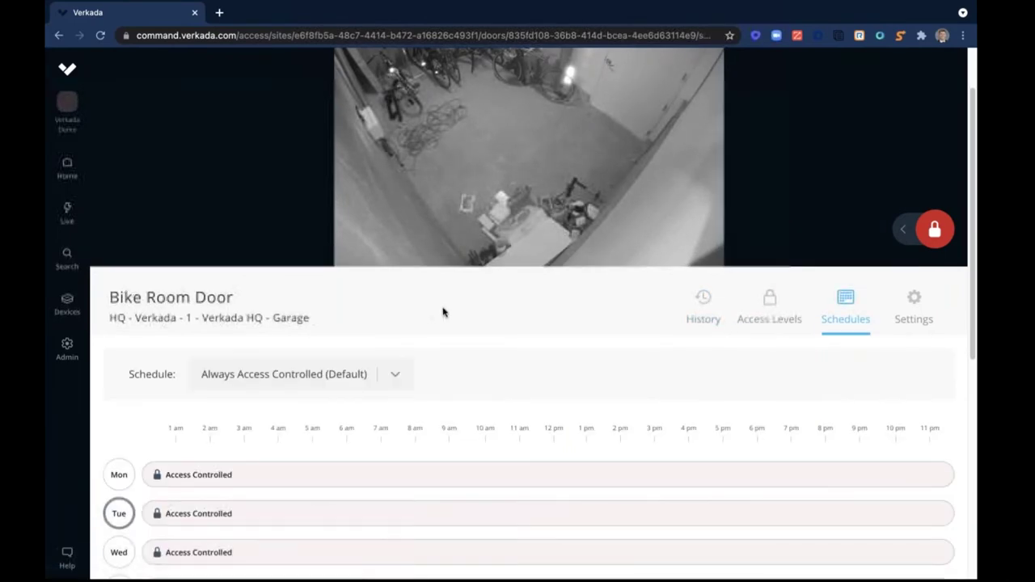
pyautogui.scroll(-4, 446, 313)
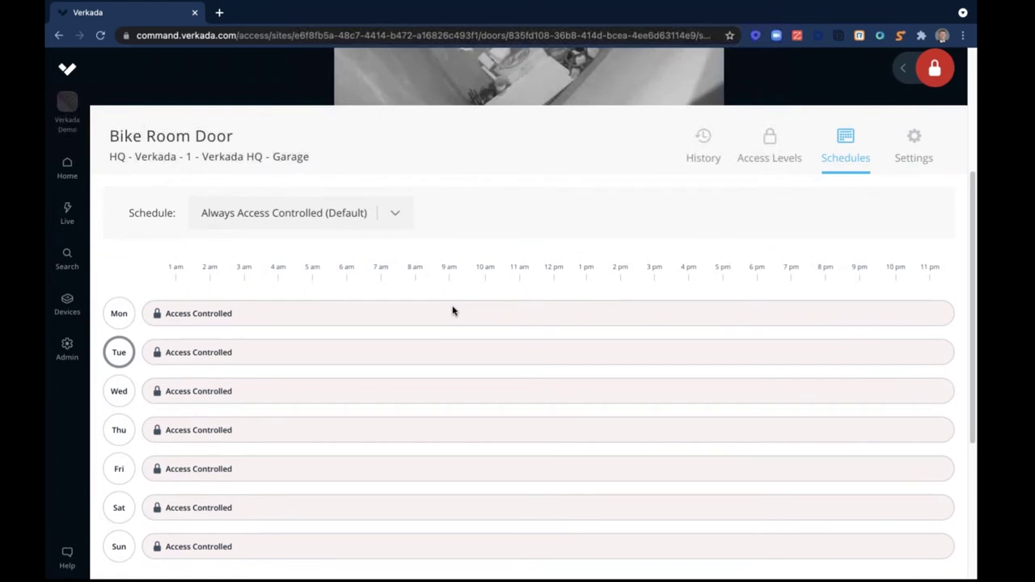
pyautogui.scroll(-2, 473, 295)
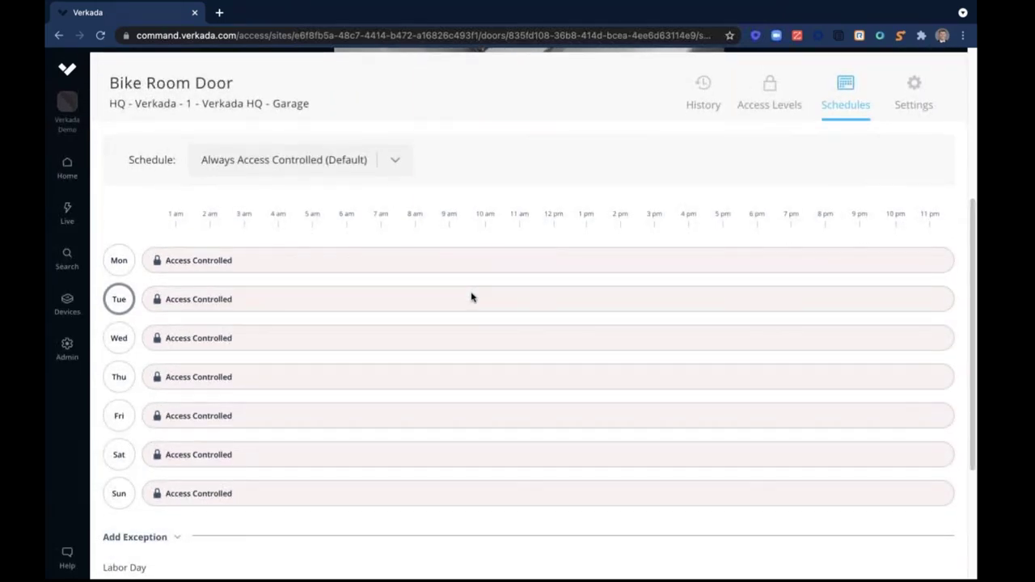
pyautogui.scroll(-5, 471, 298)
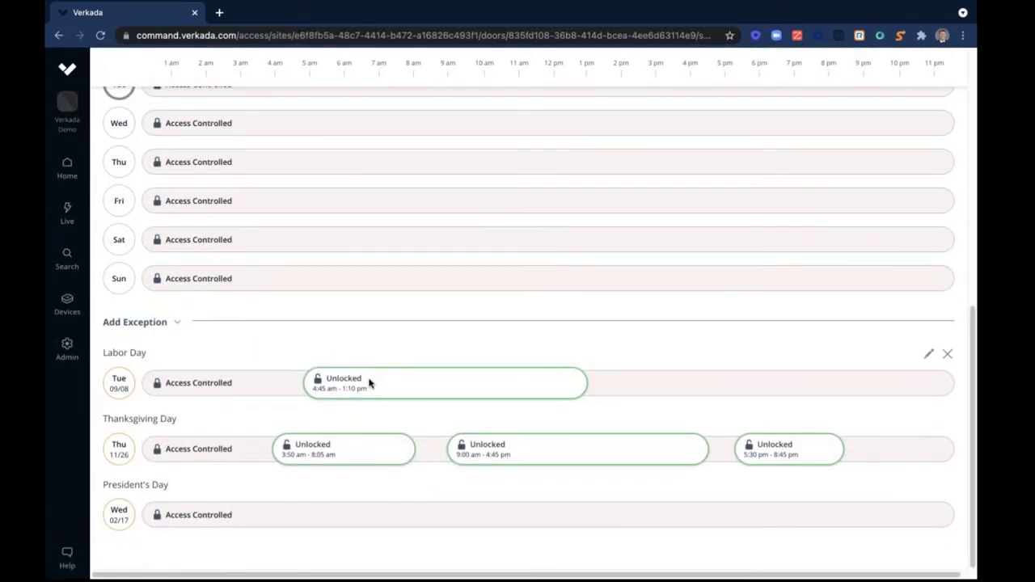
pyautogui.click(929, 353)
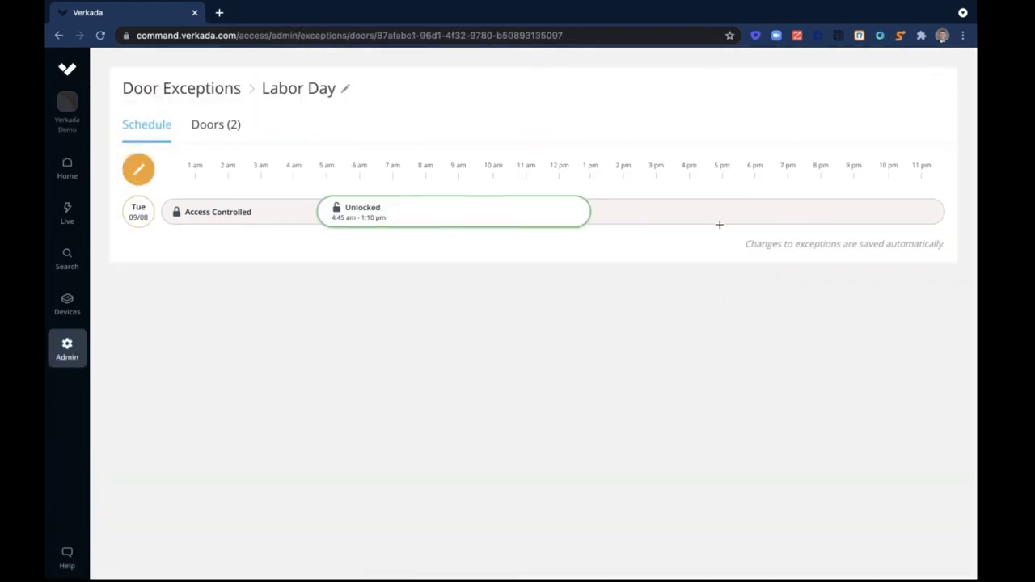
# Reopen the Bike Room Door at its settings and view the cameras available as nearby cameras, cancelling without adding one
pyautogui.click(71, 172)
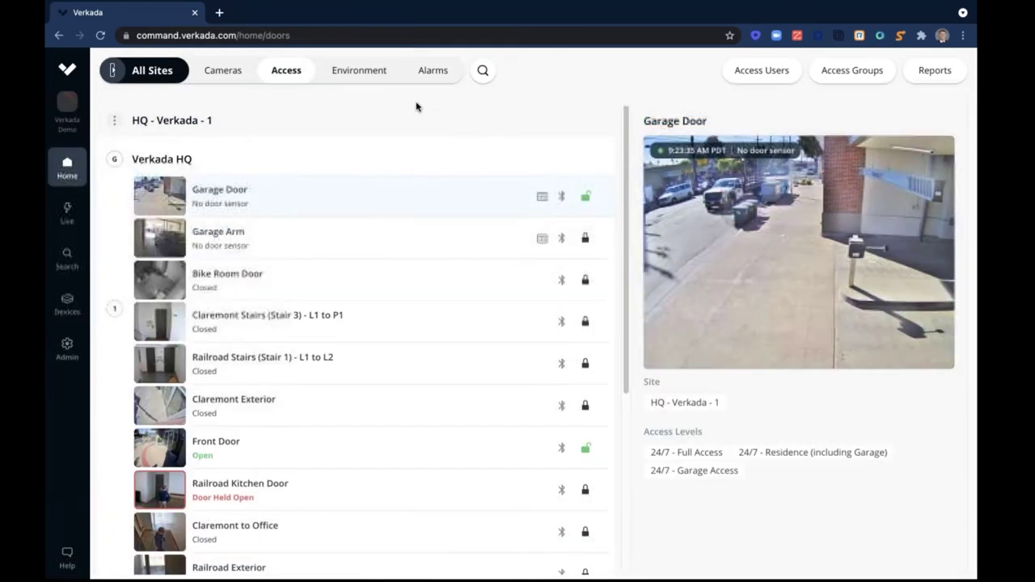
pyautogui.click(186, 283)
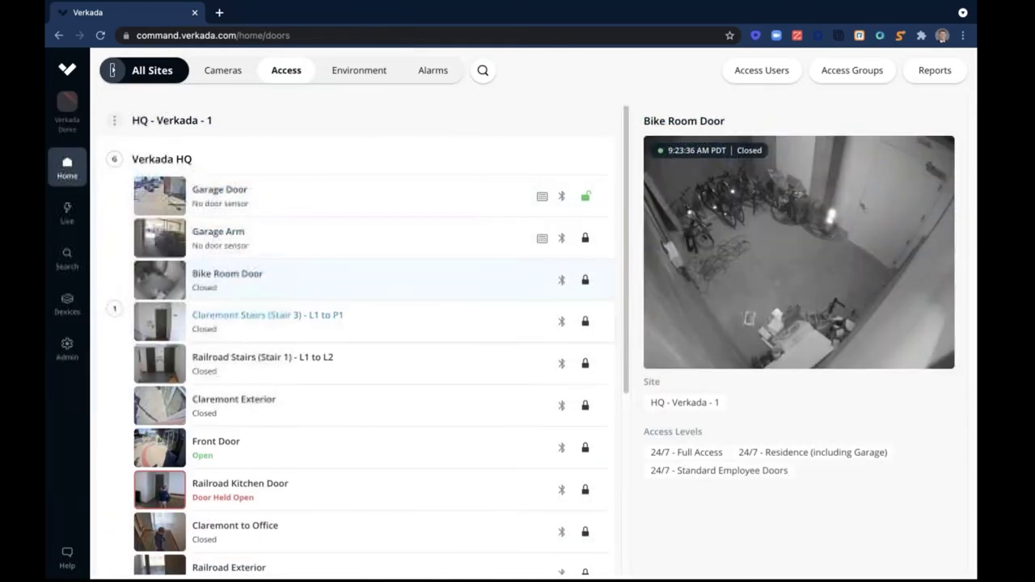
pyautogui.click(779, 328)
pyautogui.click(902, 386)
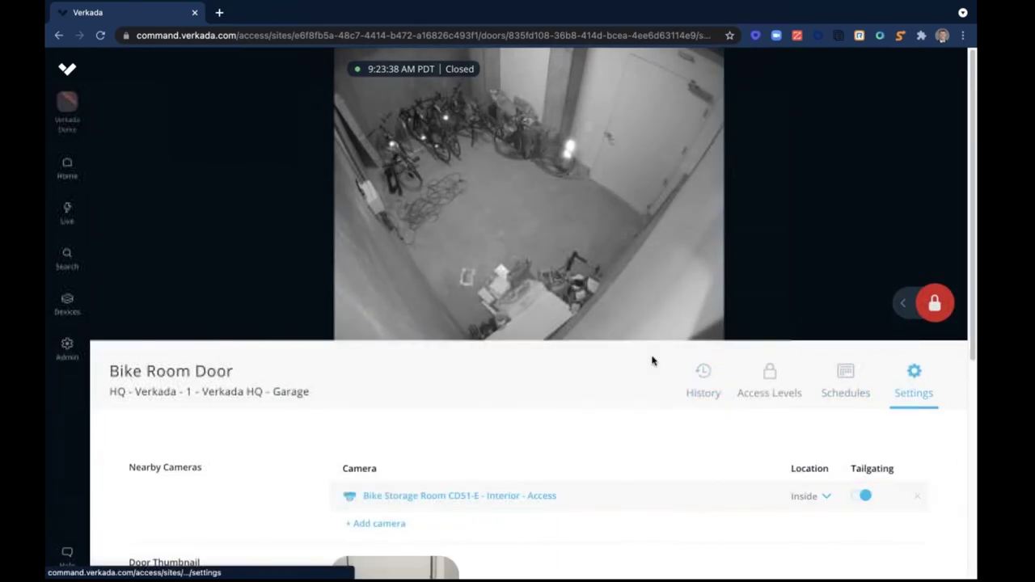
pyautogui.scroll(-1, 609, 368)
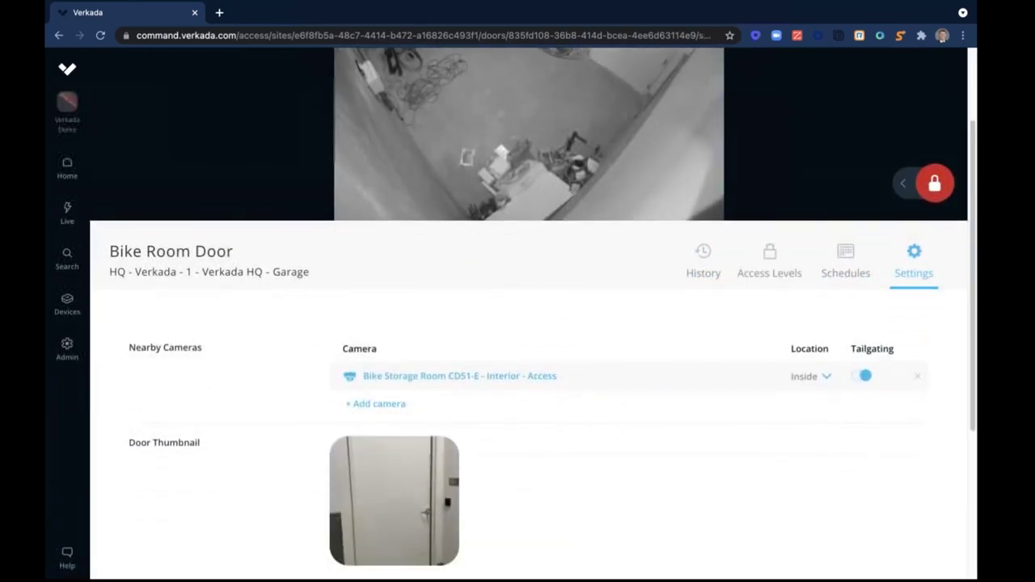
pyautogui.click(387, 404)
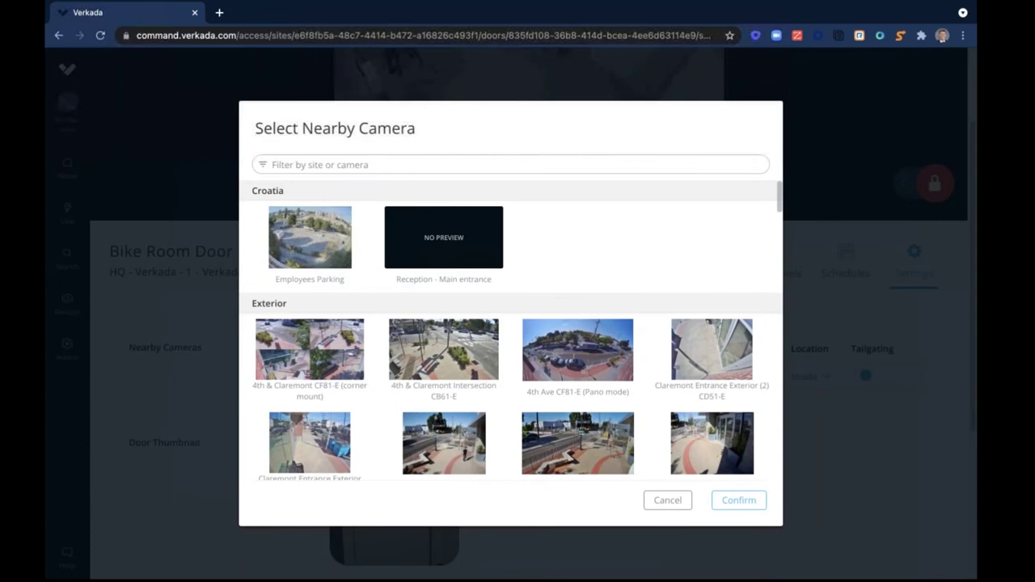
pyautogui.click(676, 502)
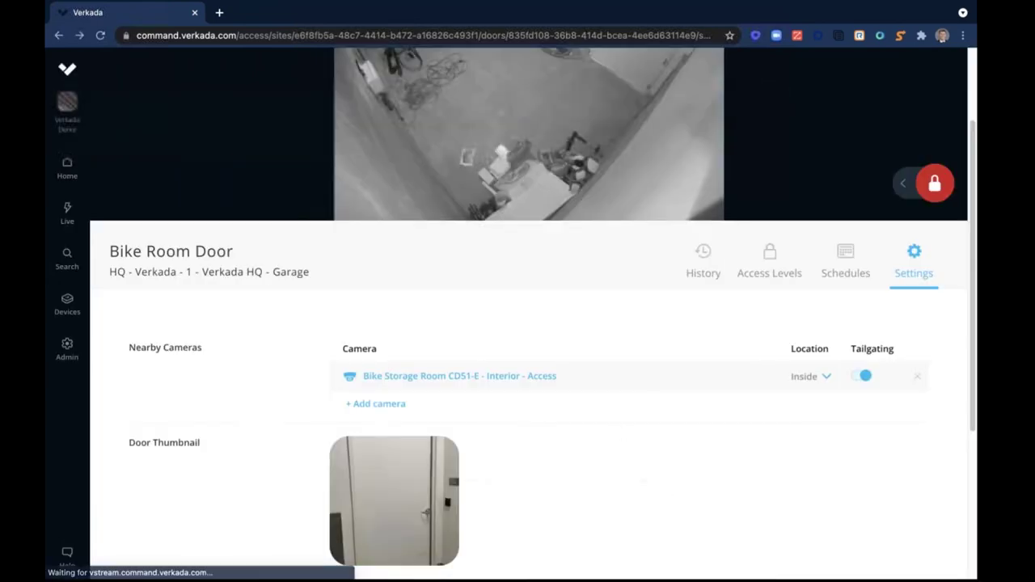
pyautogui.scroll(3, 513, 341)
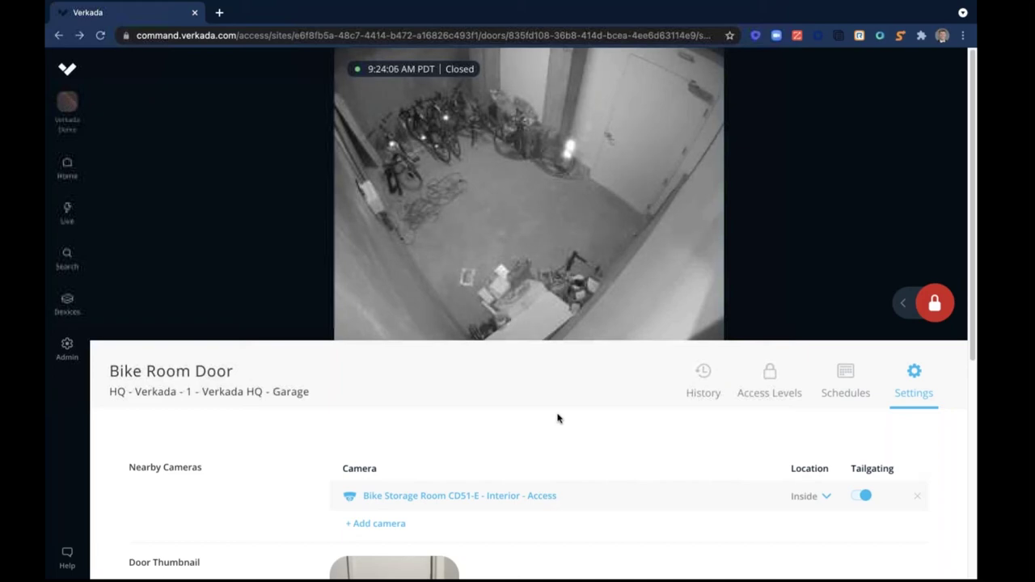
# Open the 1st Floor IDF Sensor's TVOC reading and inspect its alert levels, cancelling without changes
pyautogui.click(58, 165)
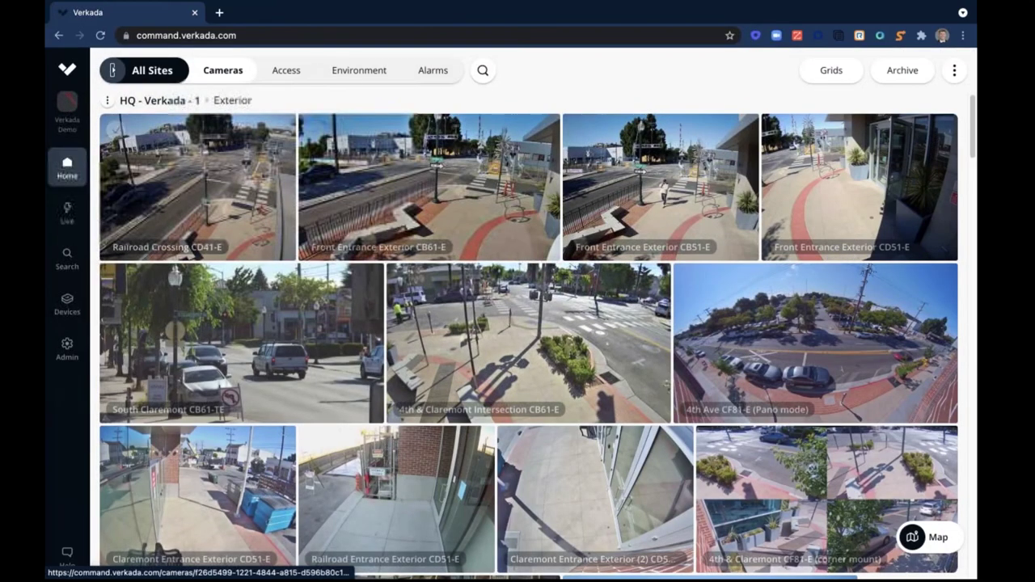
pyautogui.click(353, 72)
pyautogui.click(264, 148)
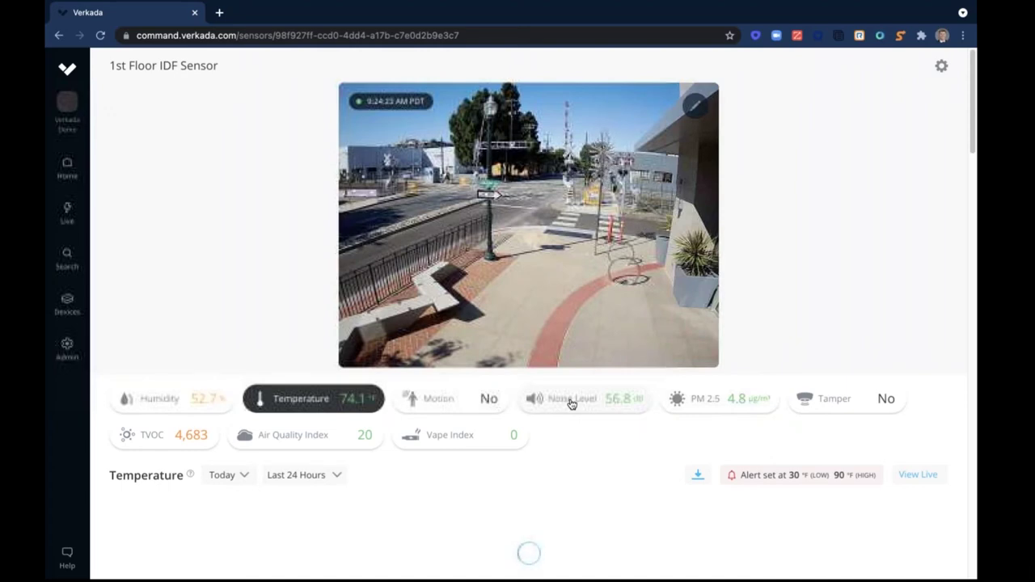
pyautogui.click(186, 434)
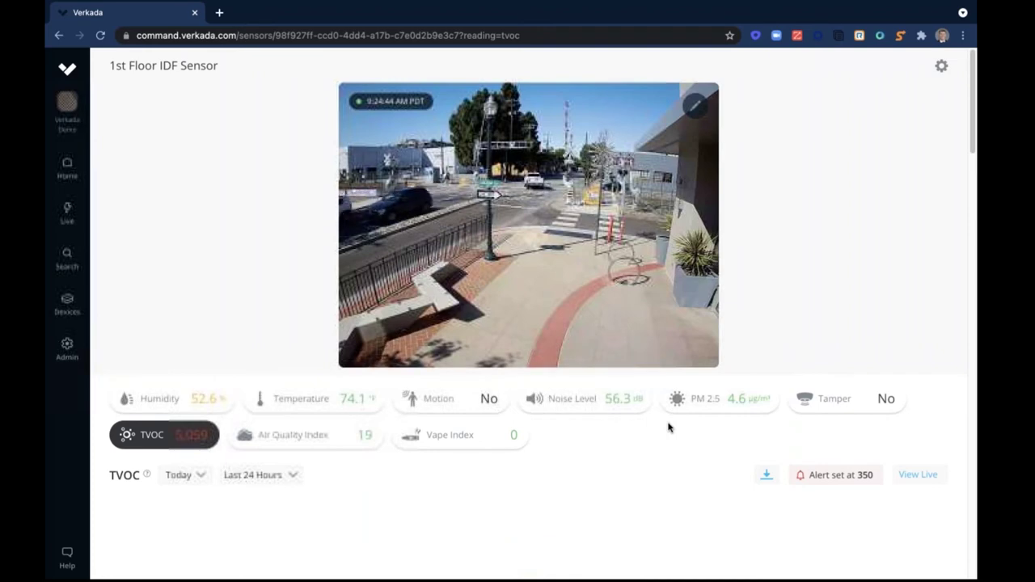
pyautogui.click(811, 477)
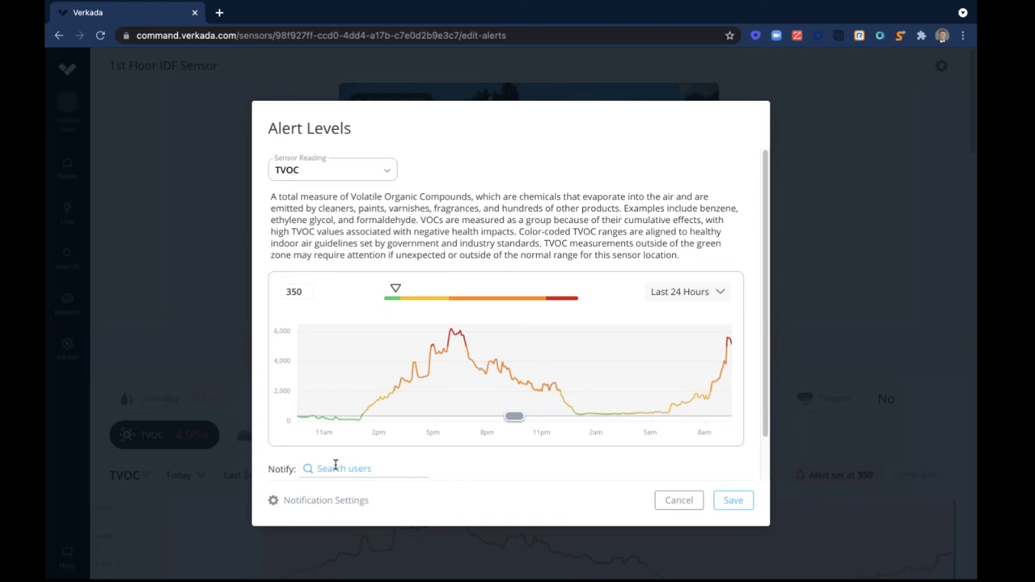
pyautogui.click(681, 500)
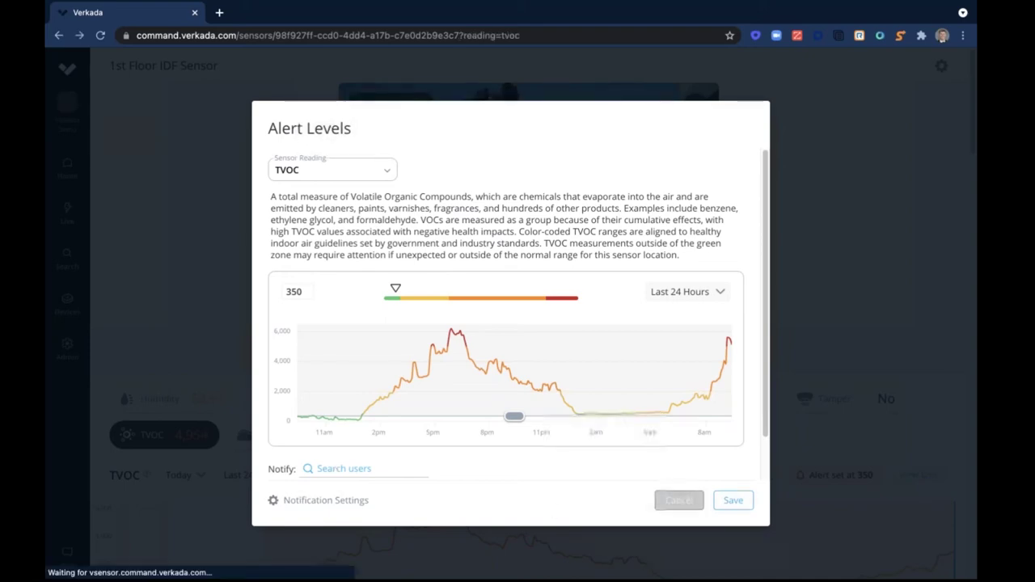
# Open the Robbery Event alarm site and expand the timeline of its raised alarm to examine the response
pyautogui.click(67, 165)
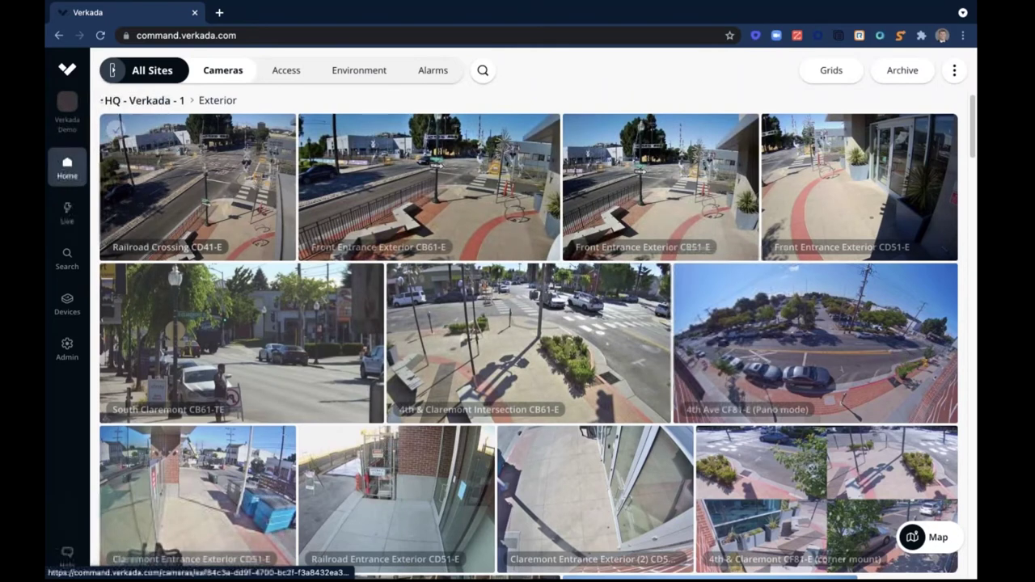
pyautogui.click(433, 71)
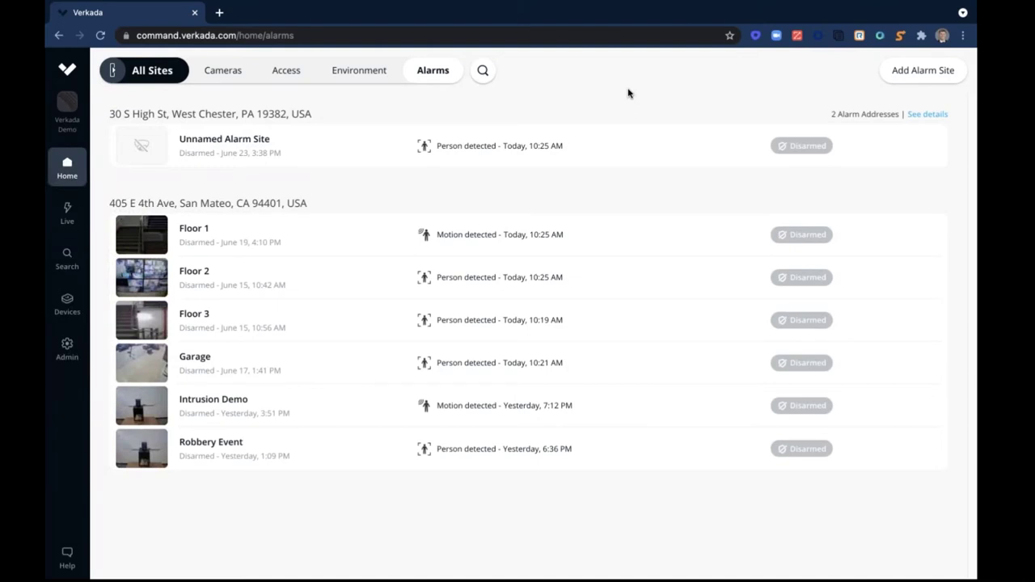
pyautogui.click(208, 449)
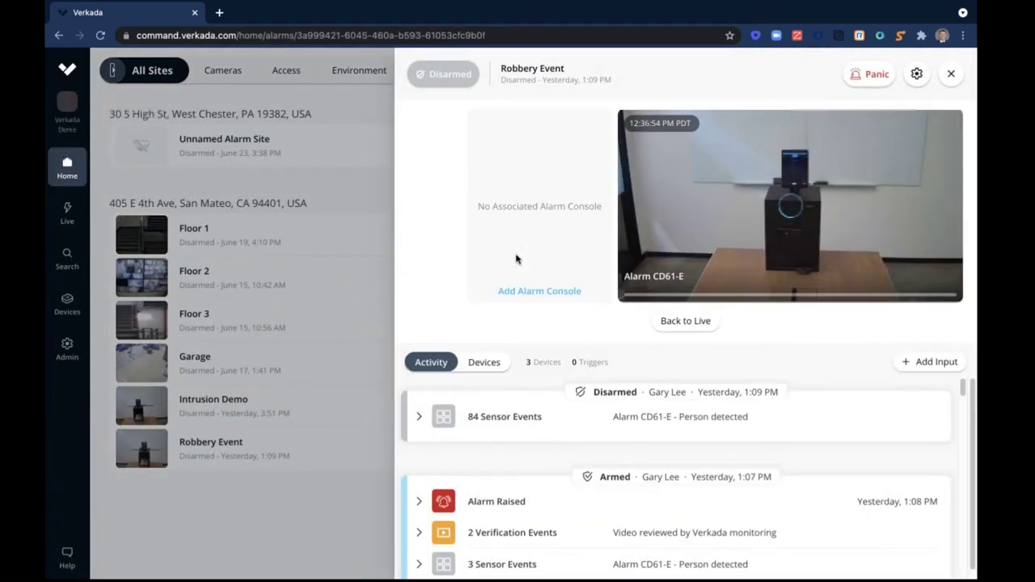
pyautogui.click(420, 502)
pyautogui.scroll(-1, 485, 465)
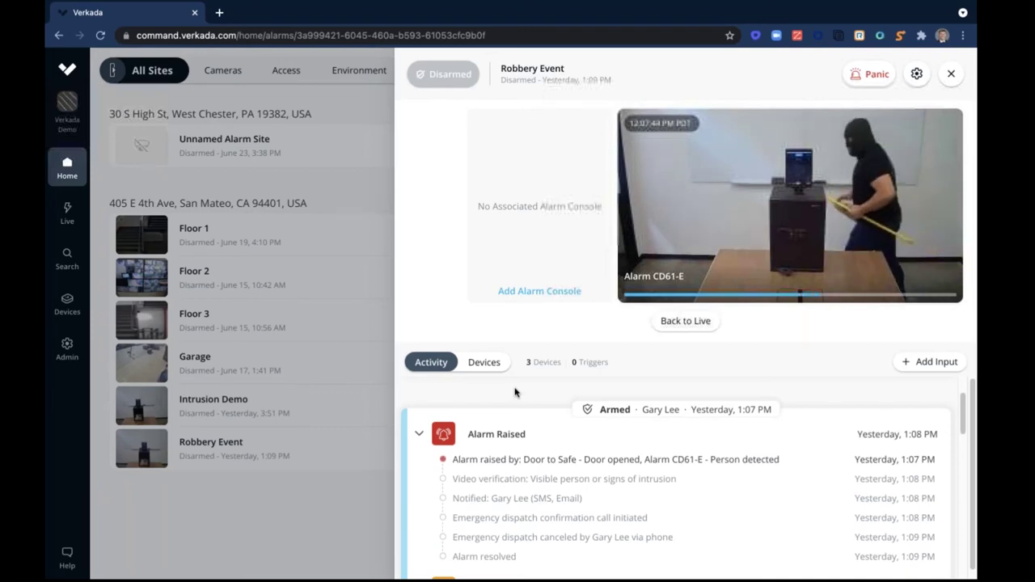
pyautogui.scroll(-1, 518, 453)
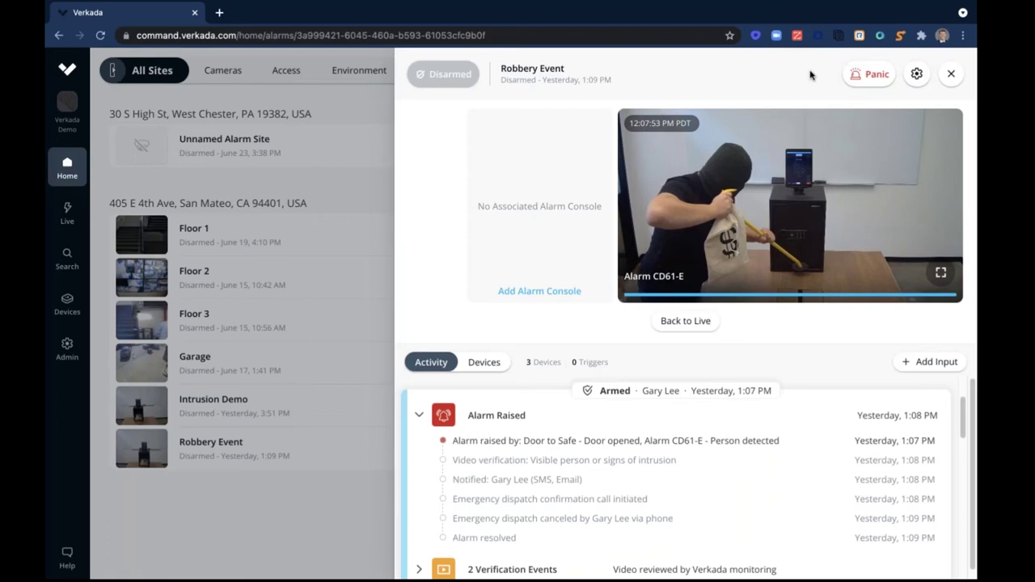
# Review the Robbery Event site's trigger, video verification and emergency dispatch settings
pyautogui.click(917, 73)
pyautogui.click(538, 157)
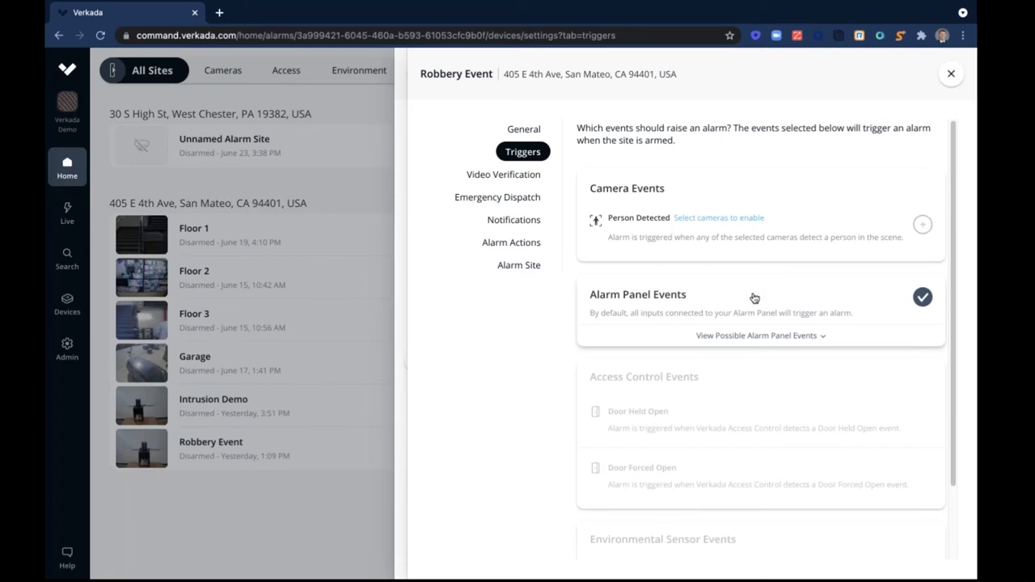
pyautogui.scroll(-1, 762, 339)
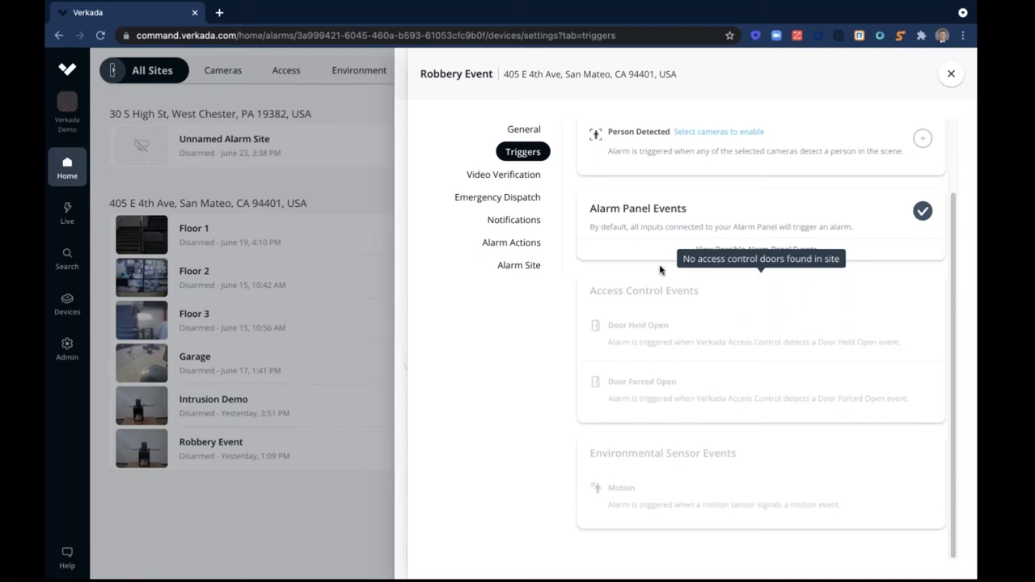
pyautogui.click(503, 174)
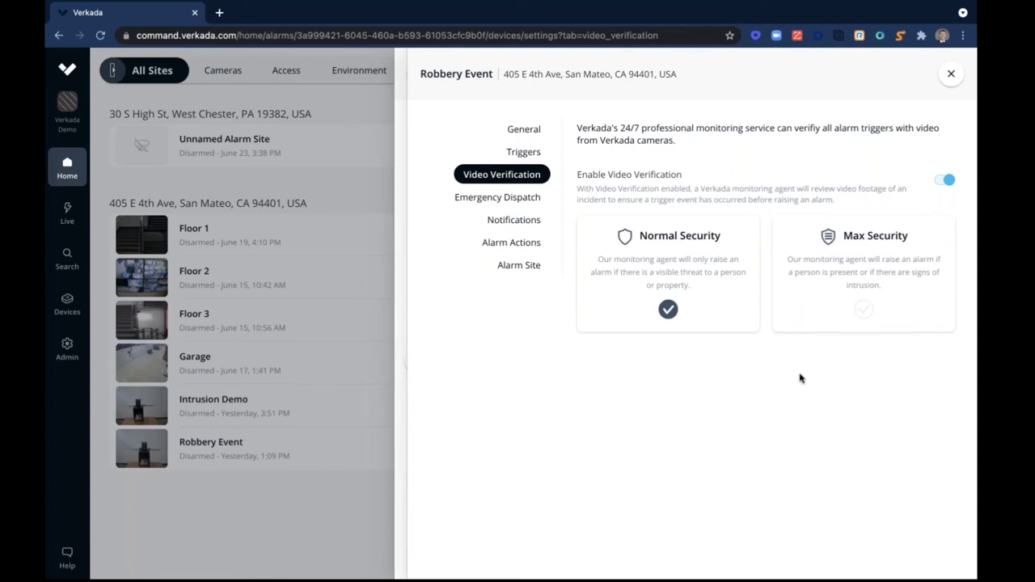
pyautogui.click(521, 199)
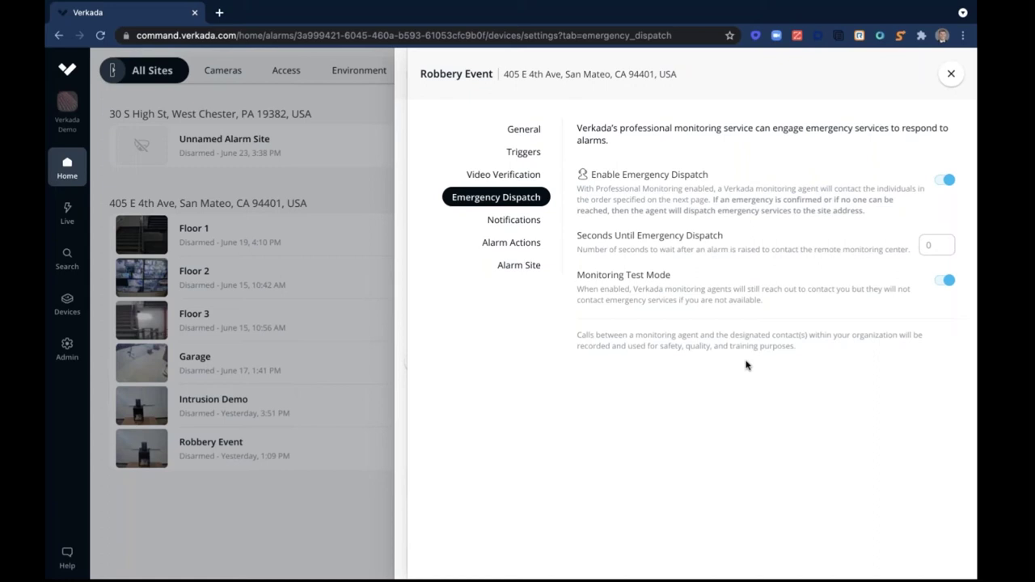
# Review the Robbery Event site's notifications, alarm actions and arm schedule options, and close the alarm site without saving an arming window
pyautogui.click(539, 230)
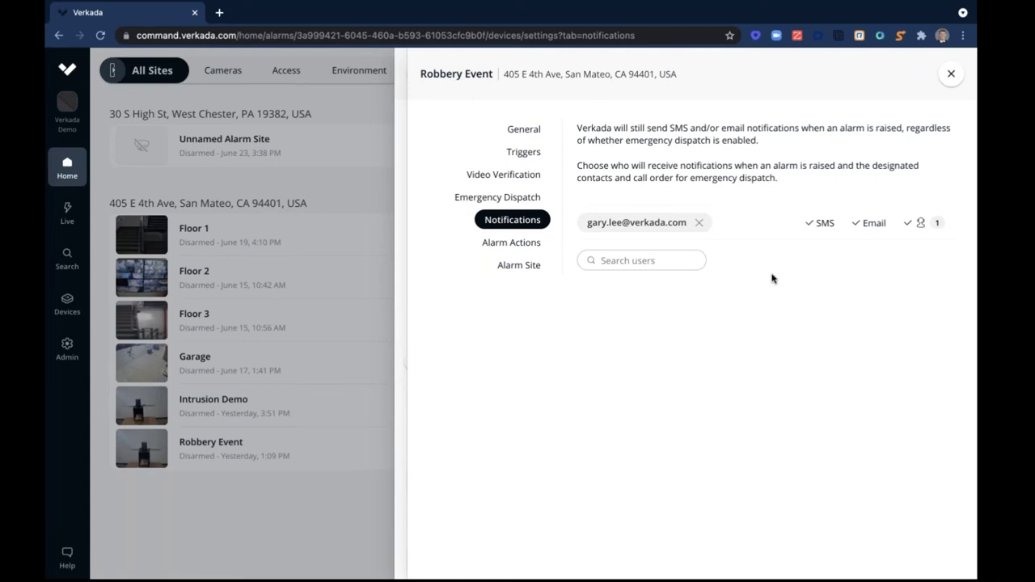
pyautogui.click(530, 247)
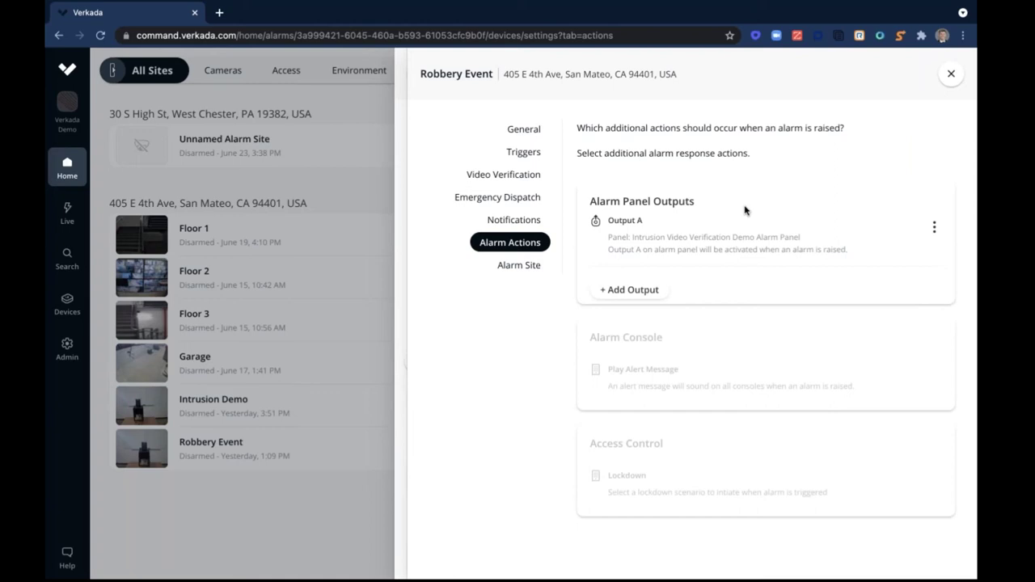
pyautogui.click(540, 272)
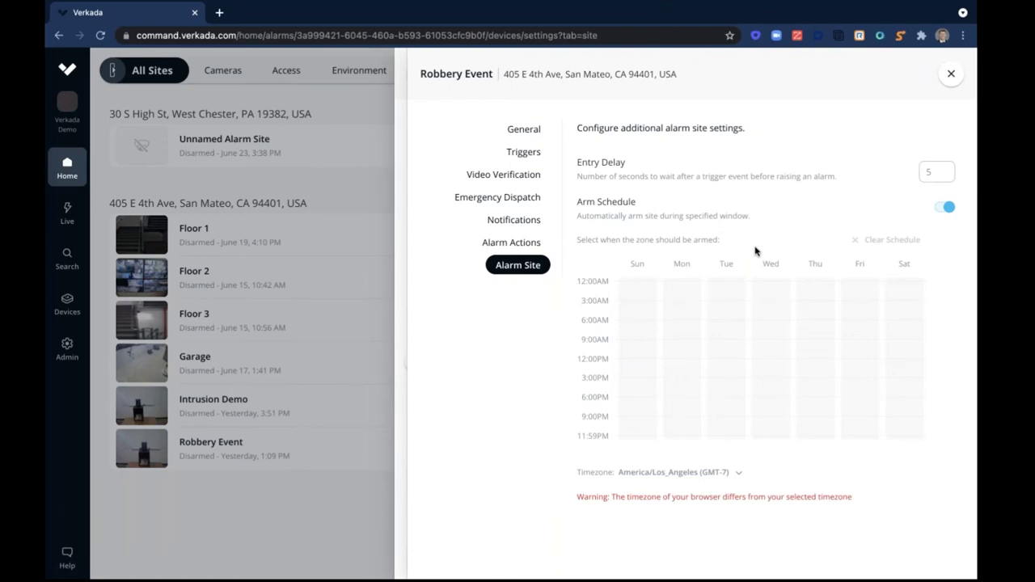
pyautogui.click(626, 299)
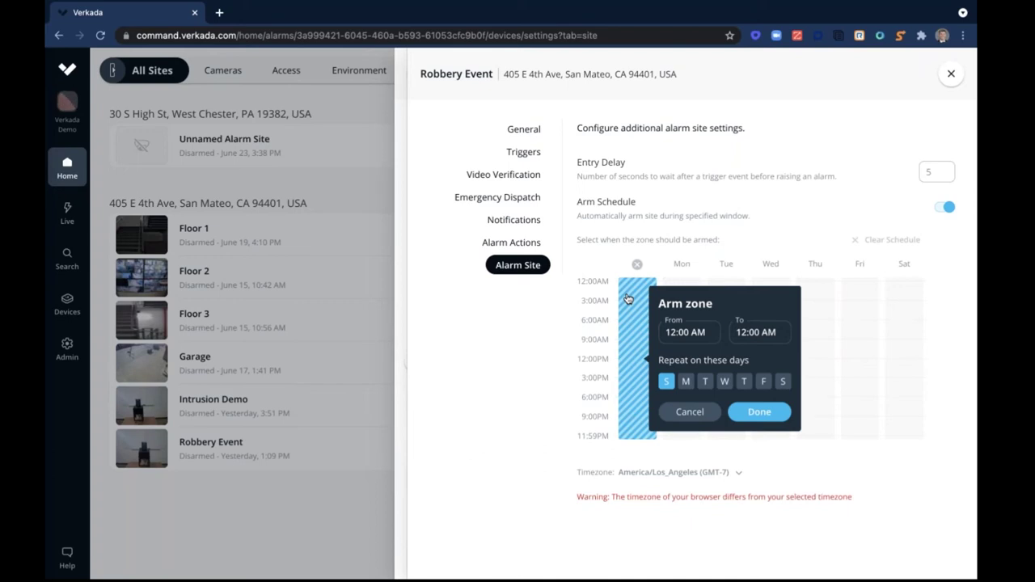
pyautogui.click(952, 74)
pyautogui.click(194, 239)
# View the organization's groups in the admin settings, and open the What's New page of Verkada updates
pyautogui.click(67, 349)
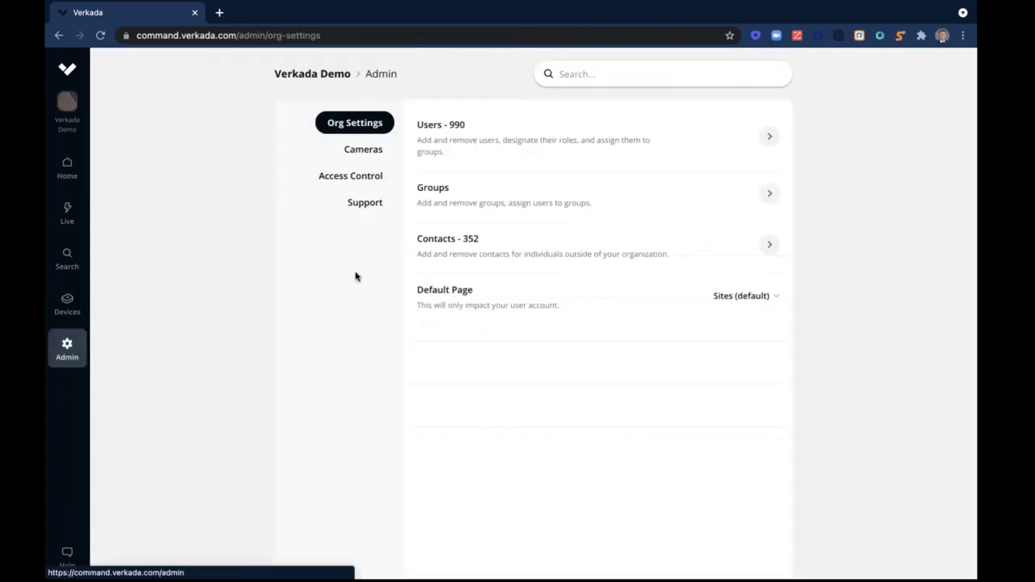
pyautogui.click(763, 198)
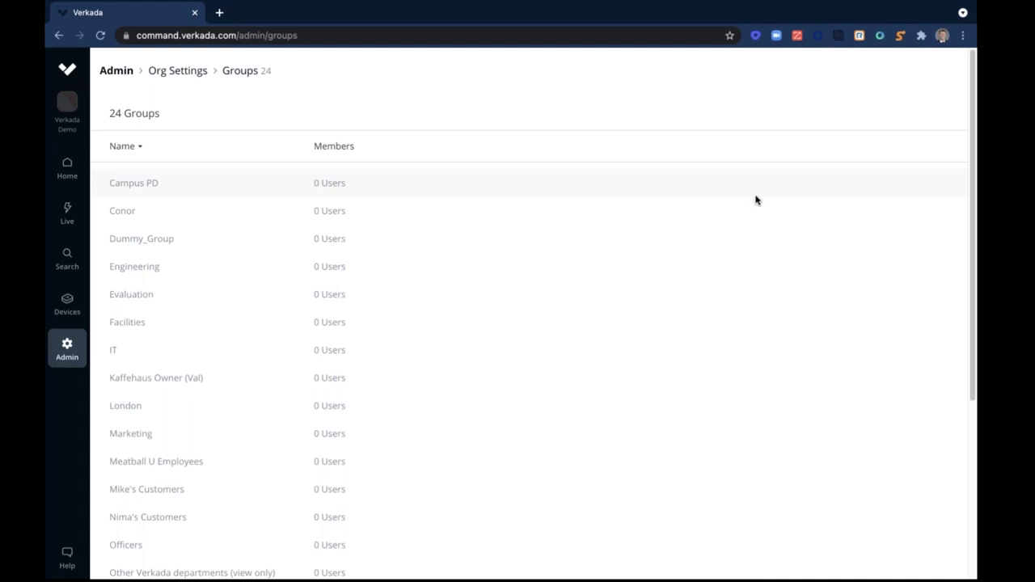
pyautogui.click(67, 555)
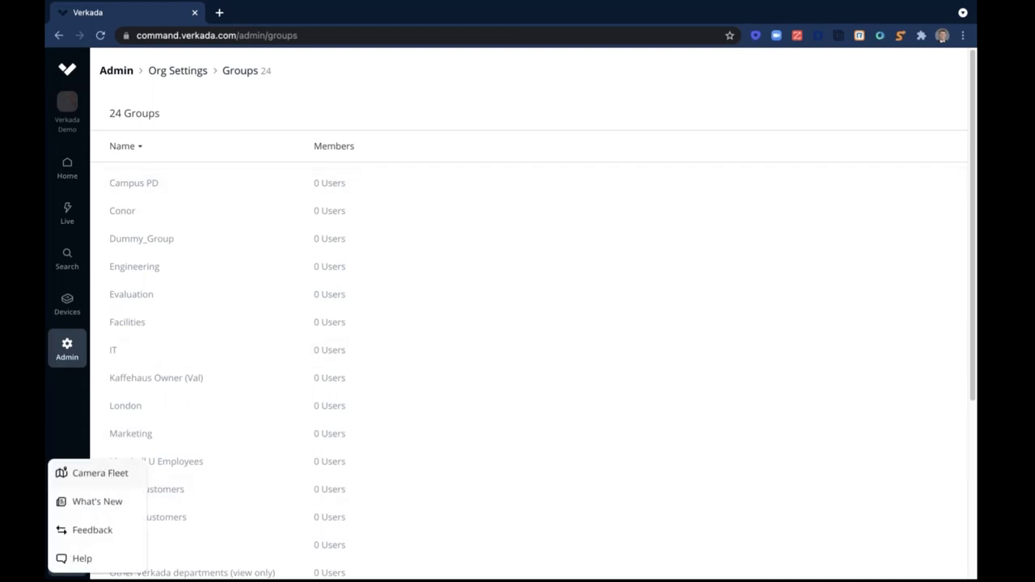
pyautogui.click(97, 505)
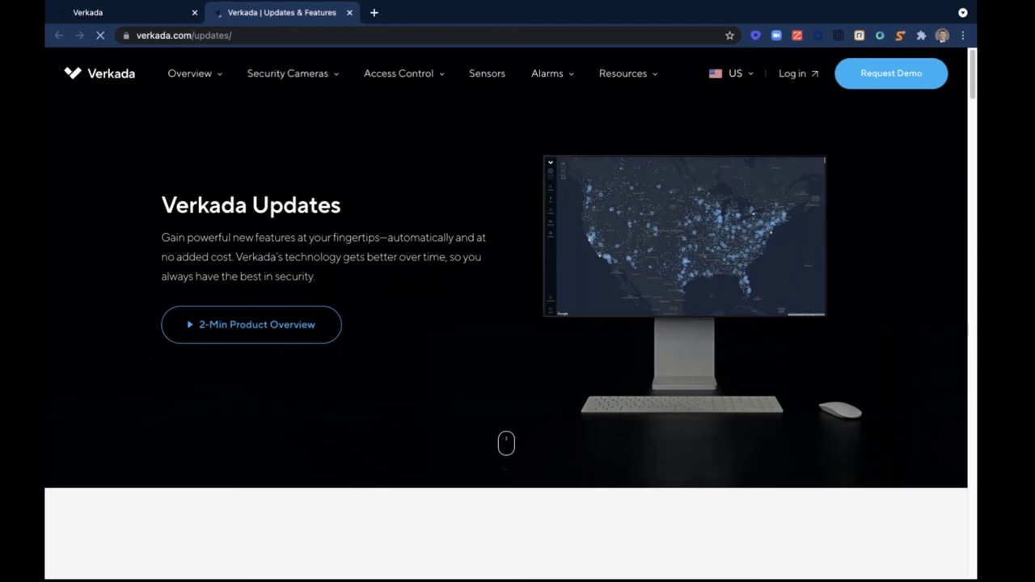
# Look through the Verkada Updates page down to the latest articles under New Features
pyautogui.scroll(-1, 268, 283)
pyautogui.scroll(-2, 275, 297)
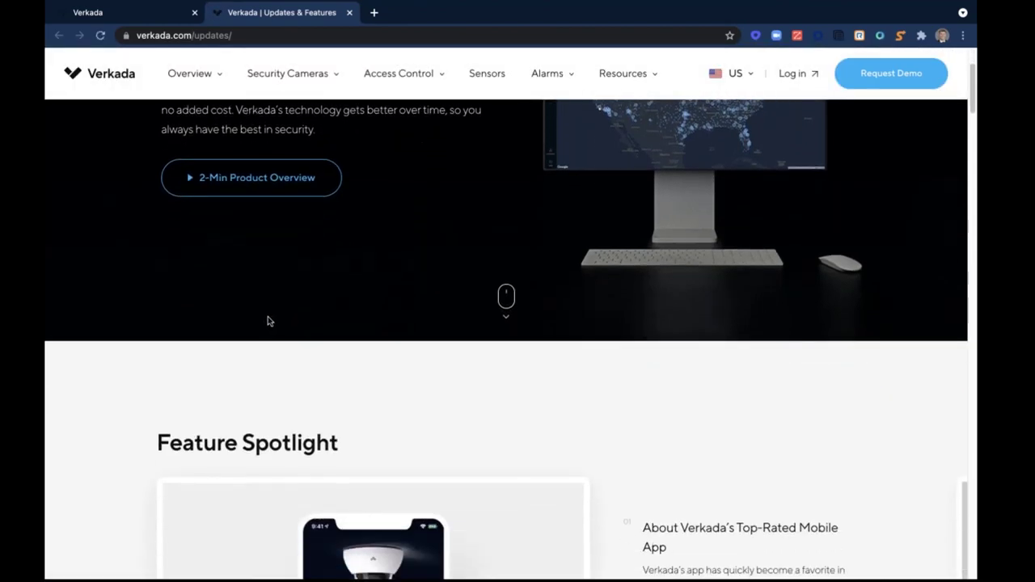
pyautogui.scroll(-5, 268, 321)
pyautogui.scroll(-6, 268, 321)
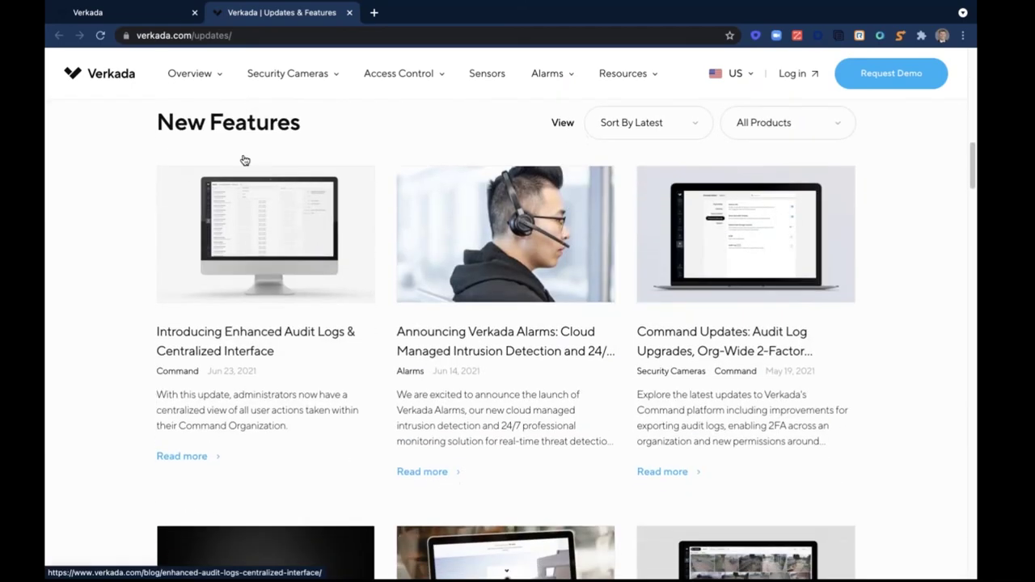
# Return to Verkada Command and view the support chat's help options, and close the chat and the browser window
pyautogui.click(150, 14)
pyautogui.click(66, 552)
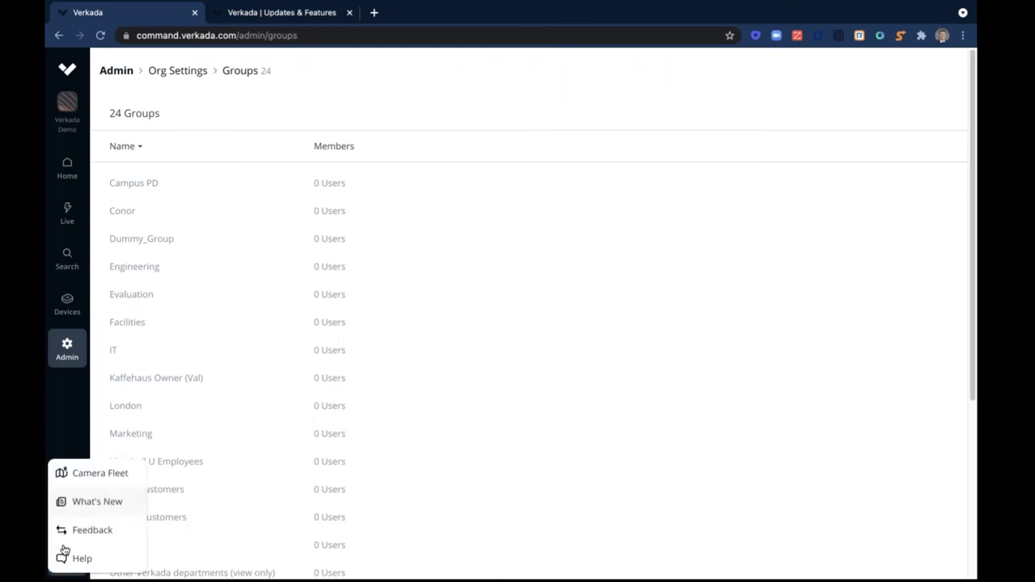
pyautogui.click(75, 560)
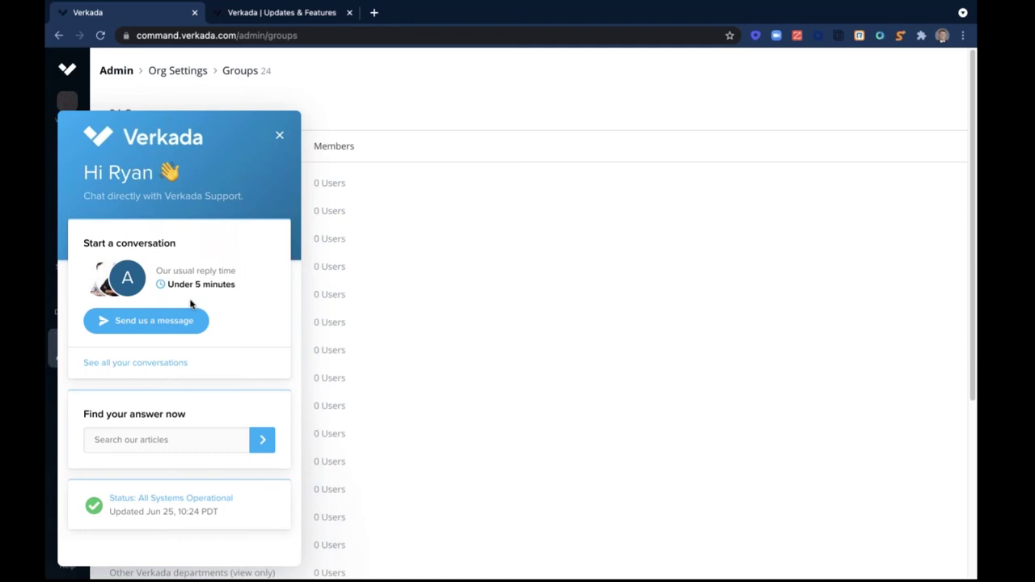
pyautogui.click(279, 135)
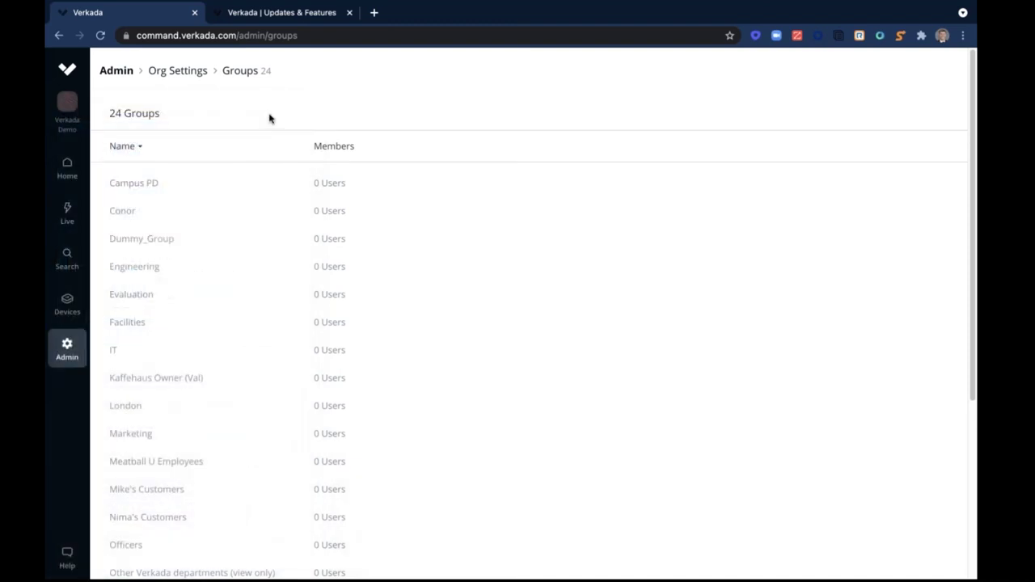
pyautogui.moveTo(208, 4)
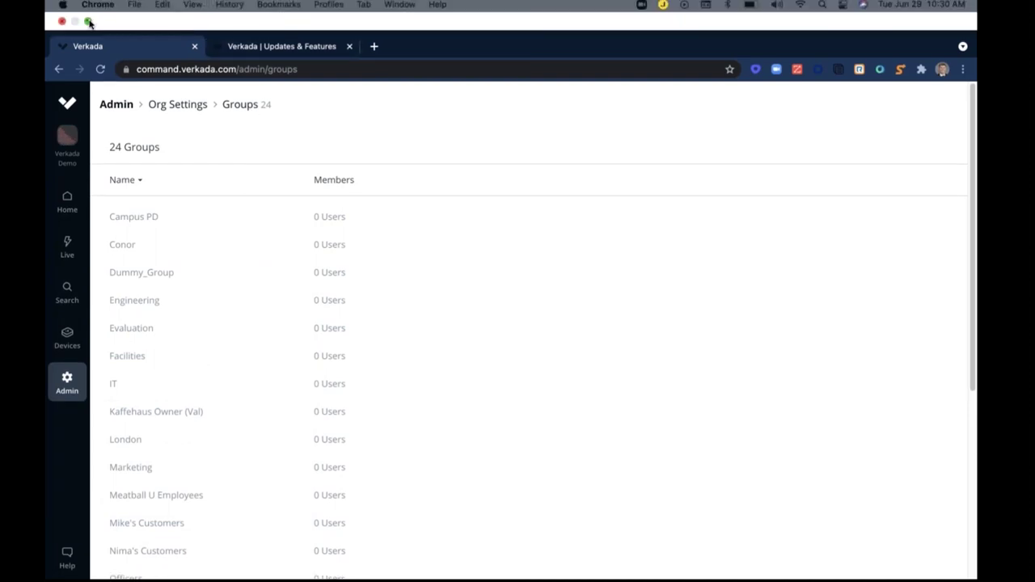
pyautogui.click(61, 23)
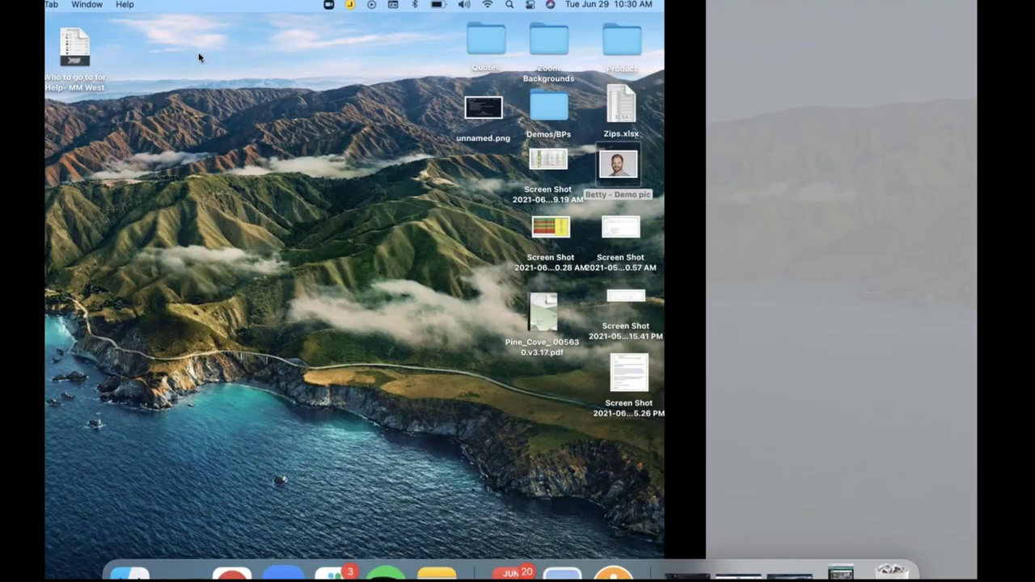